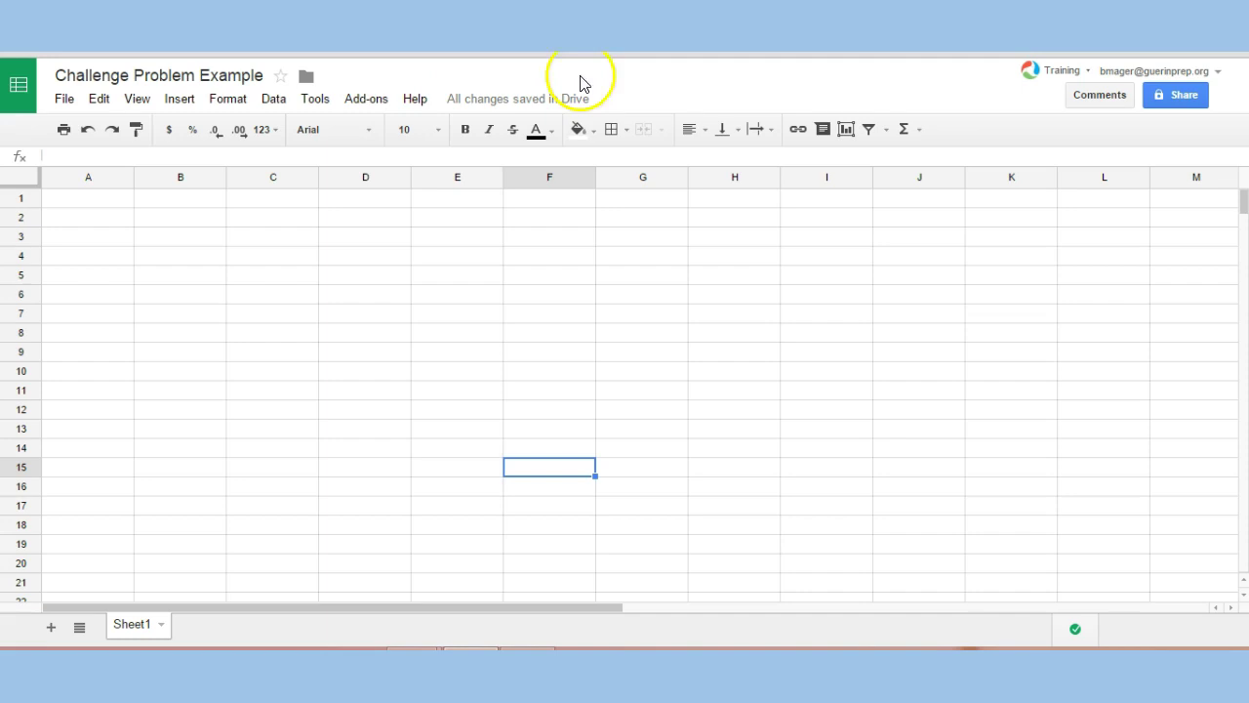
Look up the Doctopus add-on in the add-ons gallery, then close the gallery.
{"action": "left_click", "coordinate": [378, 99]}
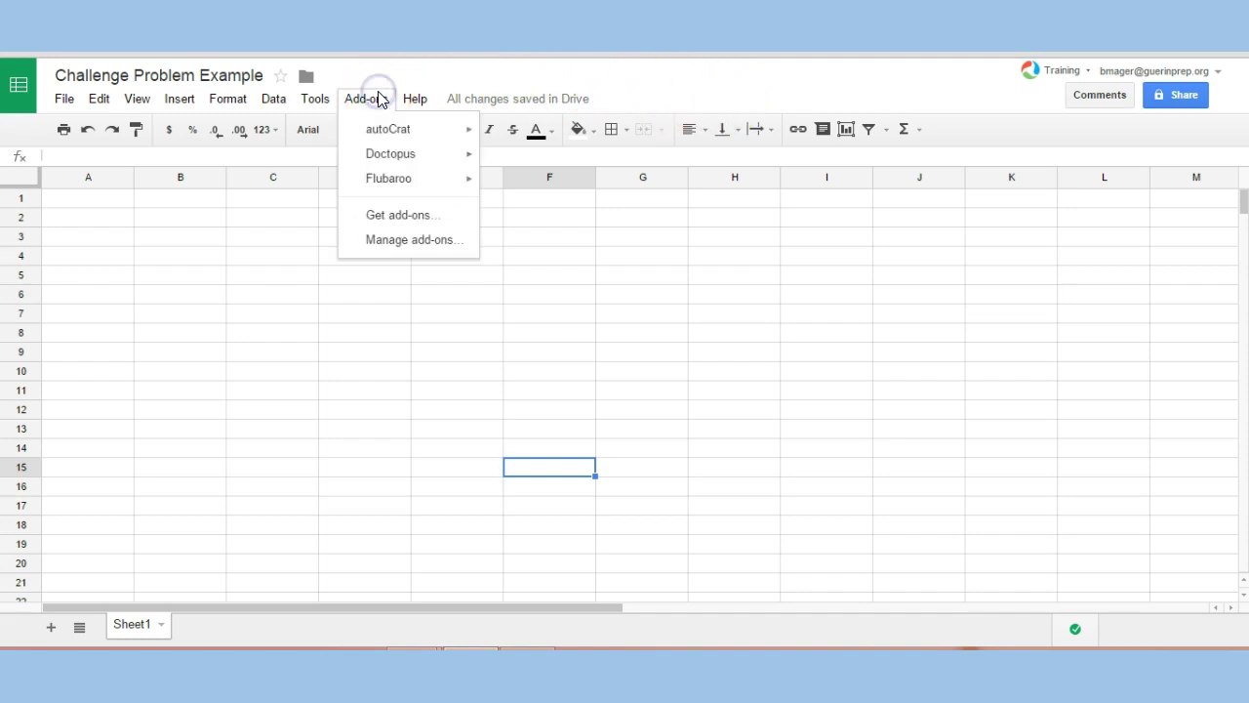
{"action": "left_click", "coordinate": [426, 222]}
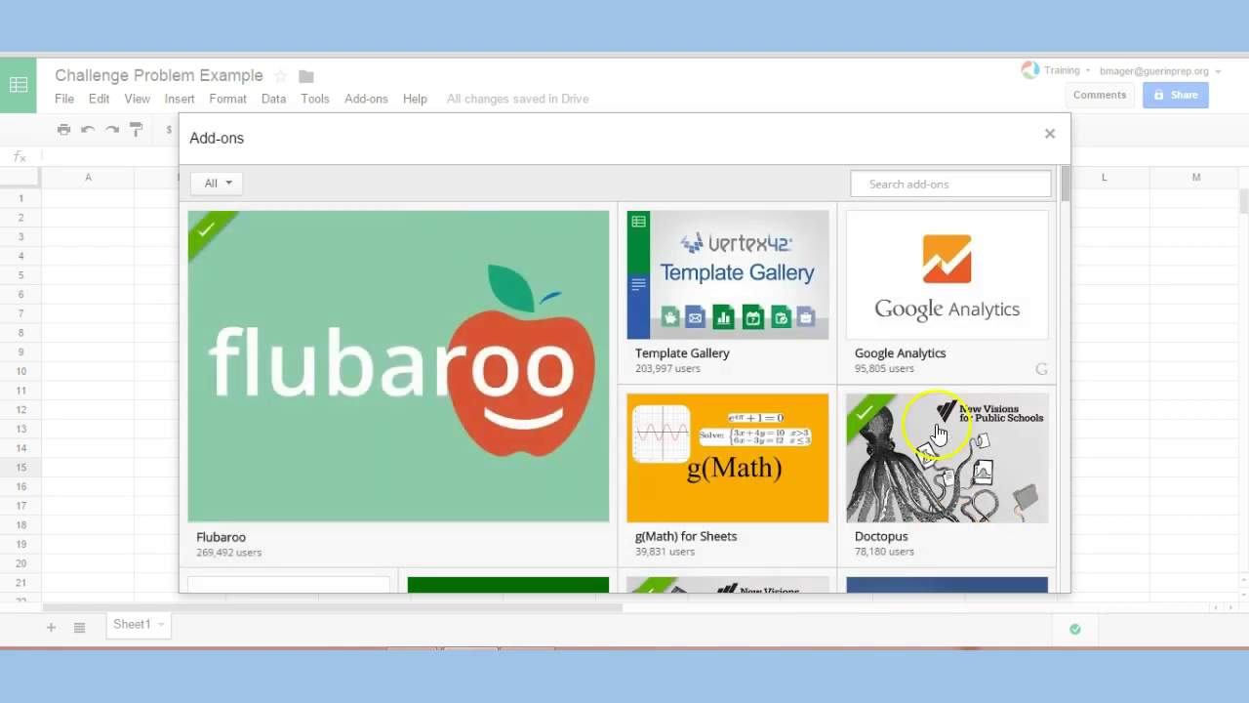
{"action": "mouse_move", "coordinate": [905, 508]}
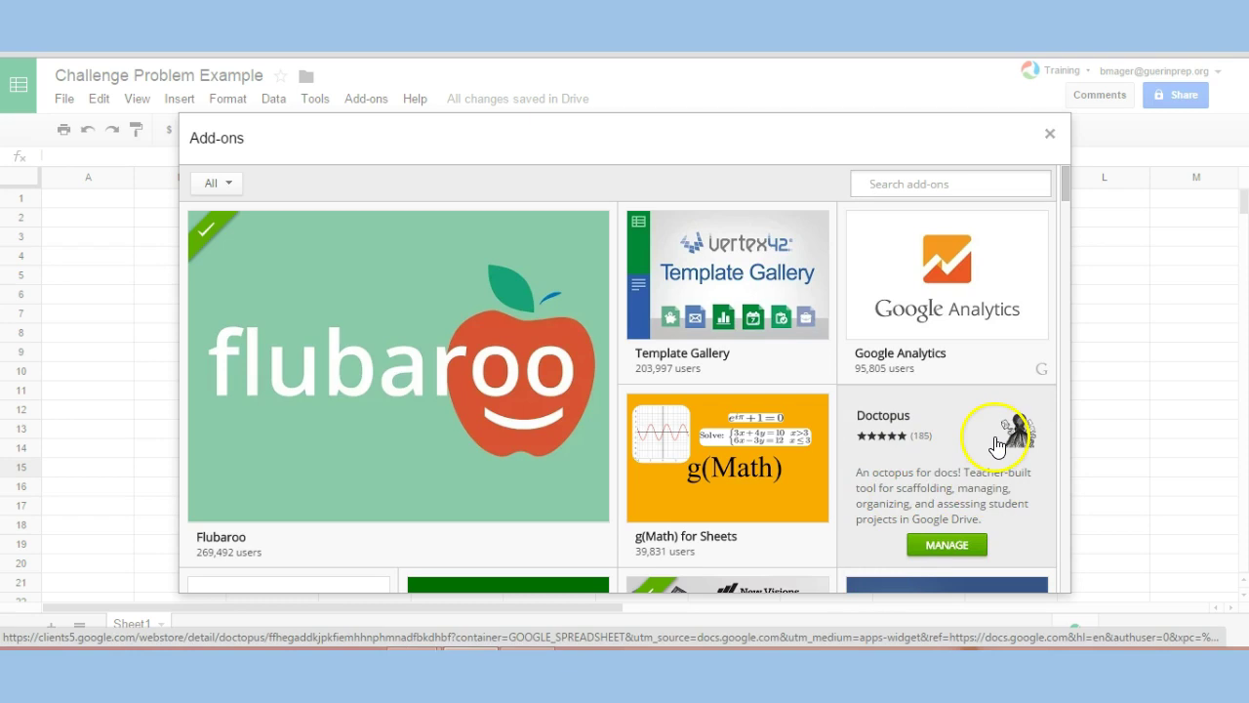
{"action": "left_click", "coordinate": [1050, 134]}
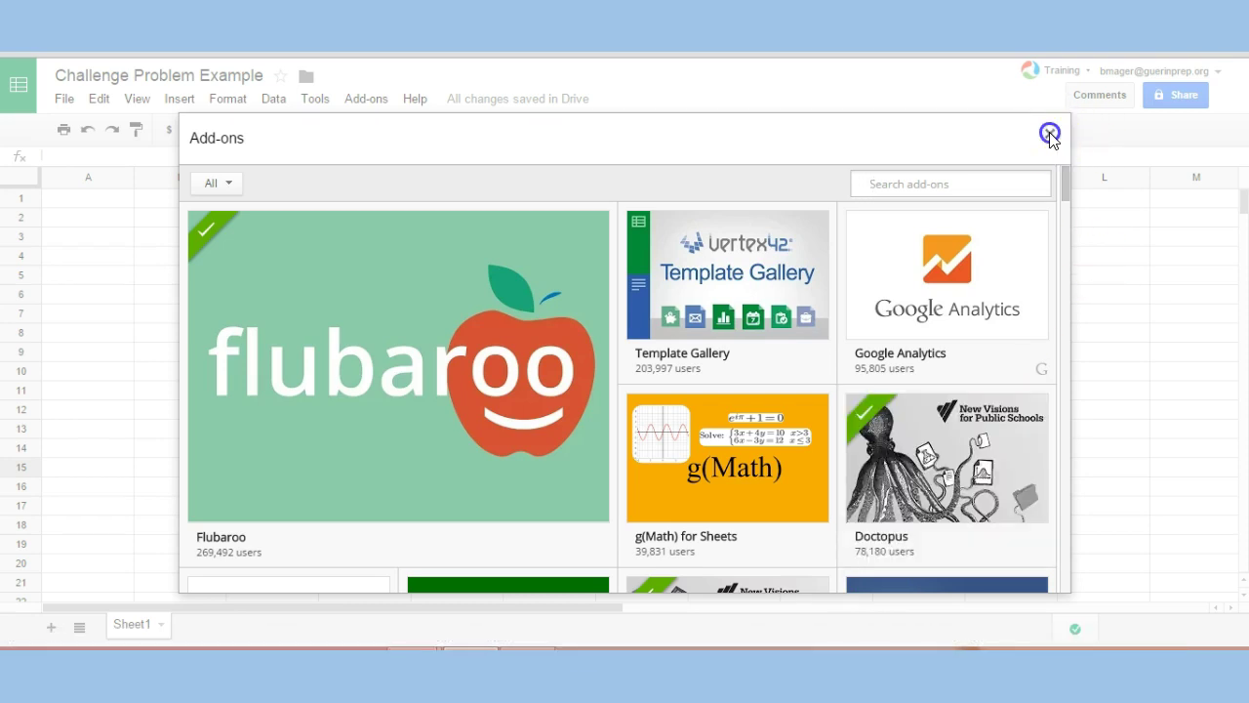
Launch the Doctopus add-on in the Challenge Problem Example spreadsheet.
{"action": "left_click", "coordinate": [379, 101]}
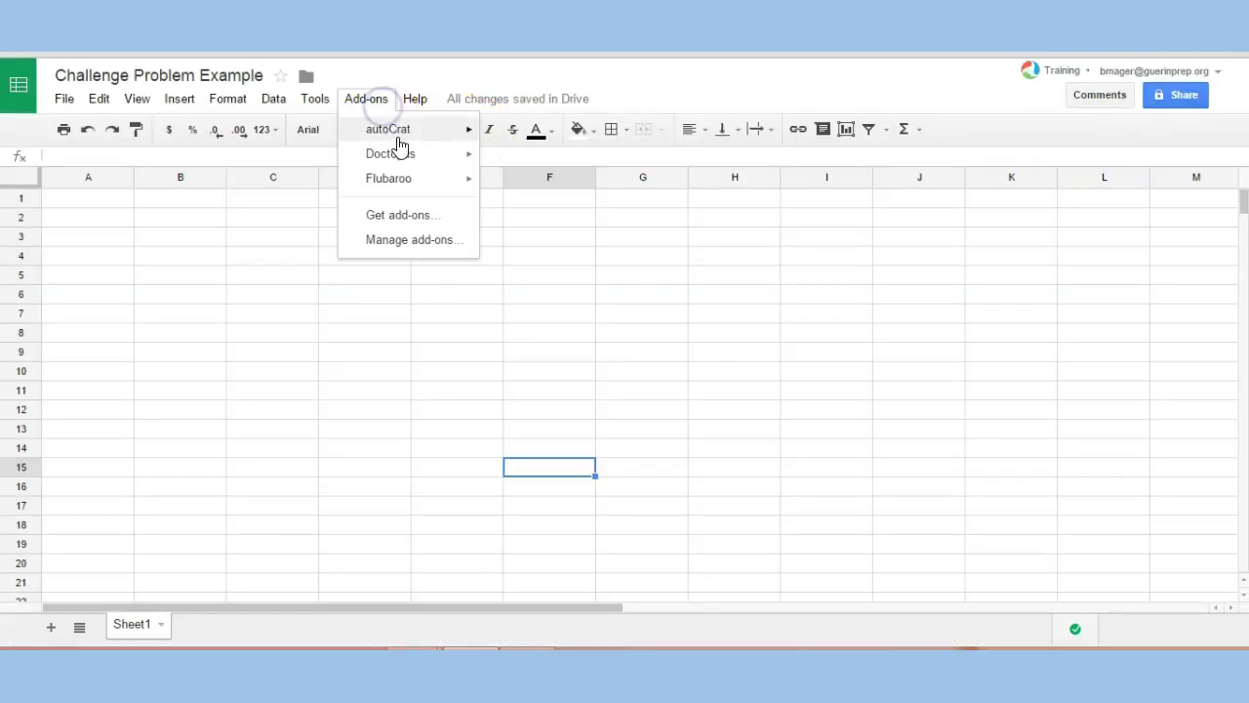
{"action": "mouse_move", "coordinate": [409, 154]}
{"action": "left_click", "coordinate": [575, 159]}
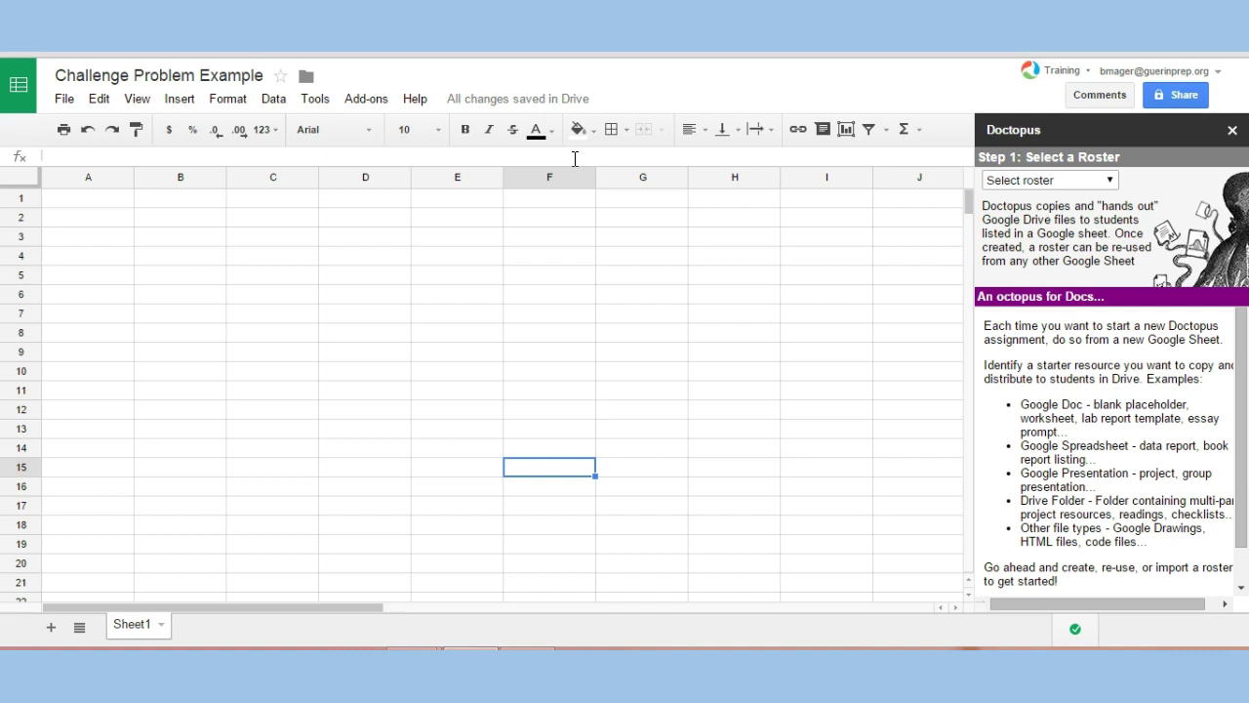
Choose the Algebra 1 - Period 4(D) roster in Doctopus and use it for this assignment.
{"action": "left_click", "coordinate": [1112, 182]}
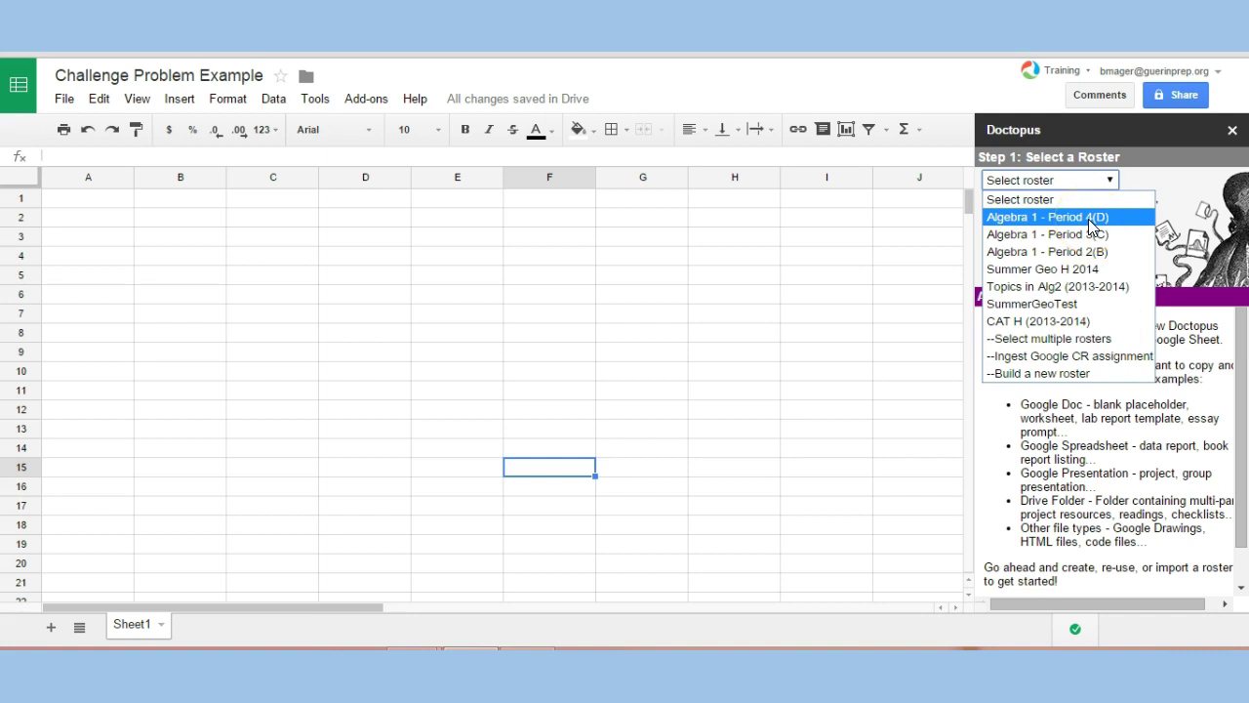
{"action": "left_click", "coordinate": [1092, 219]}
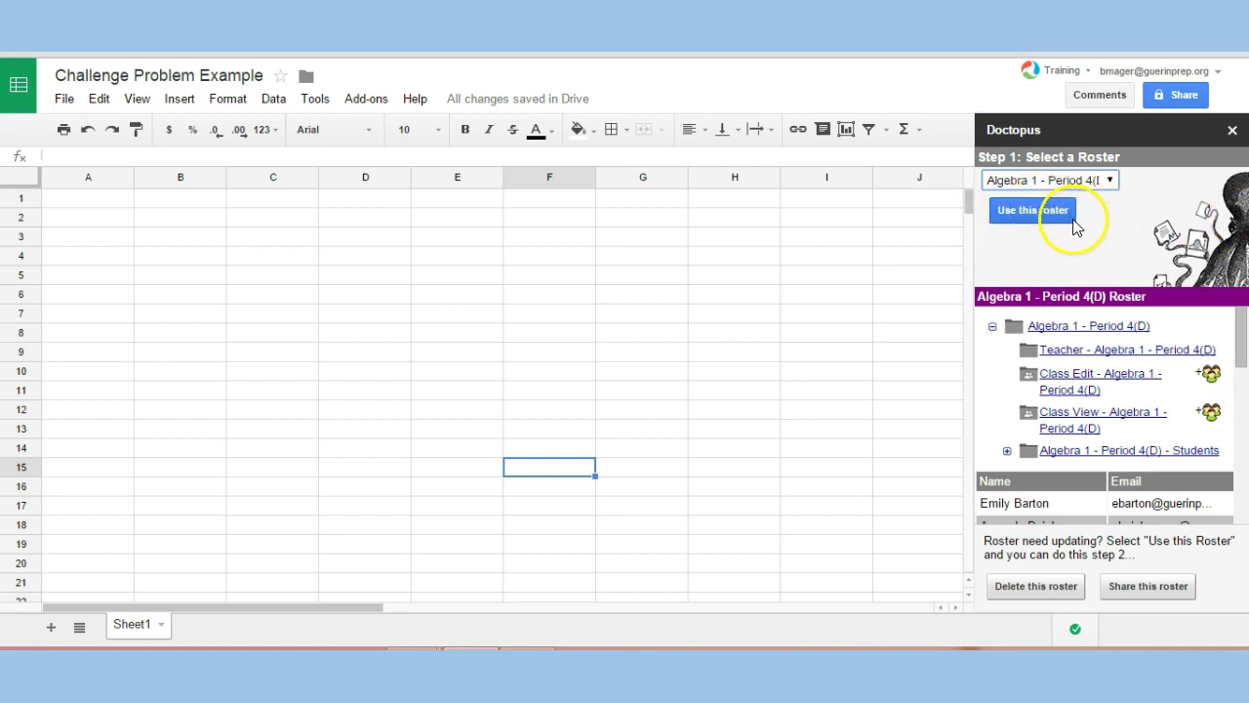
{"action": "left_click", "coordinate": [1033, 214]}
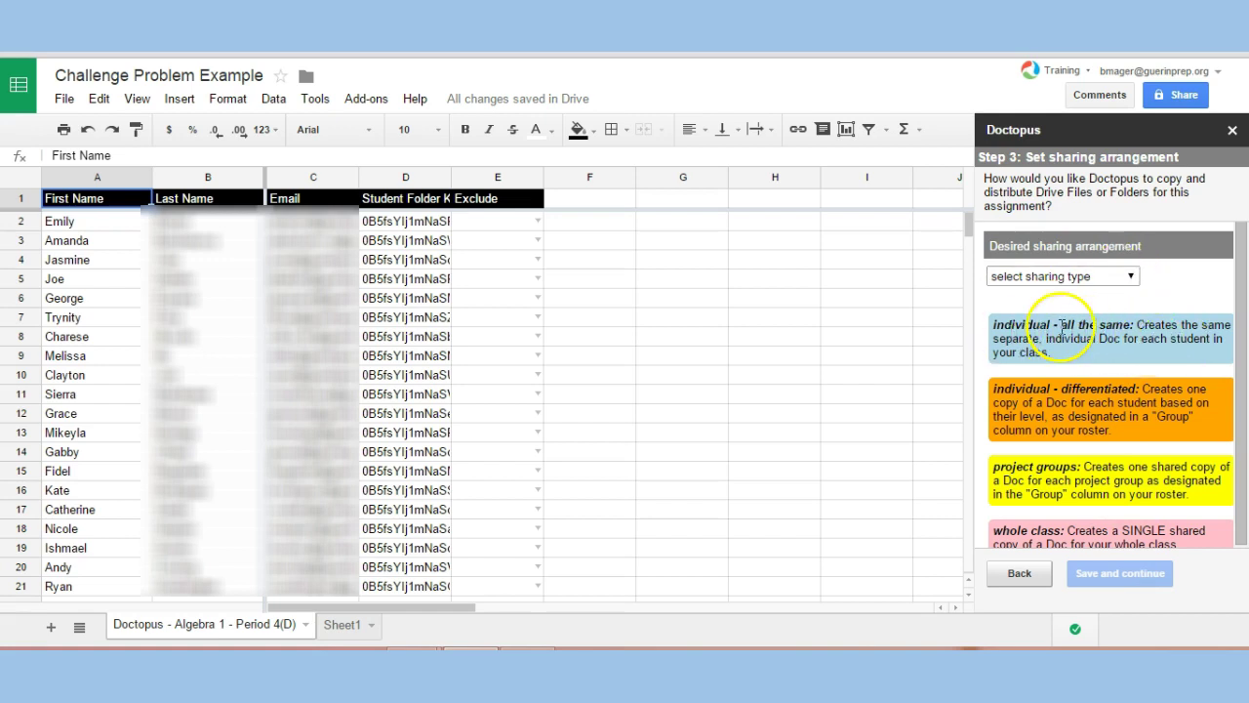
Set the sharing arrangement to project groups, keeping the whole class access level at no access.
{"action": "left_click", "coordinate": [1129, 278]}
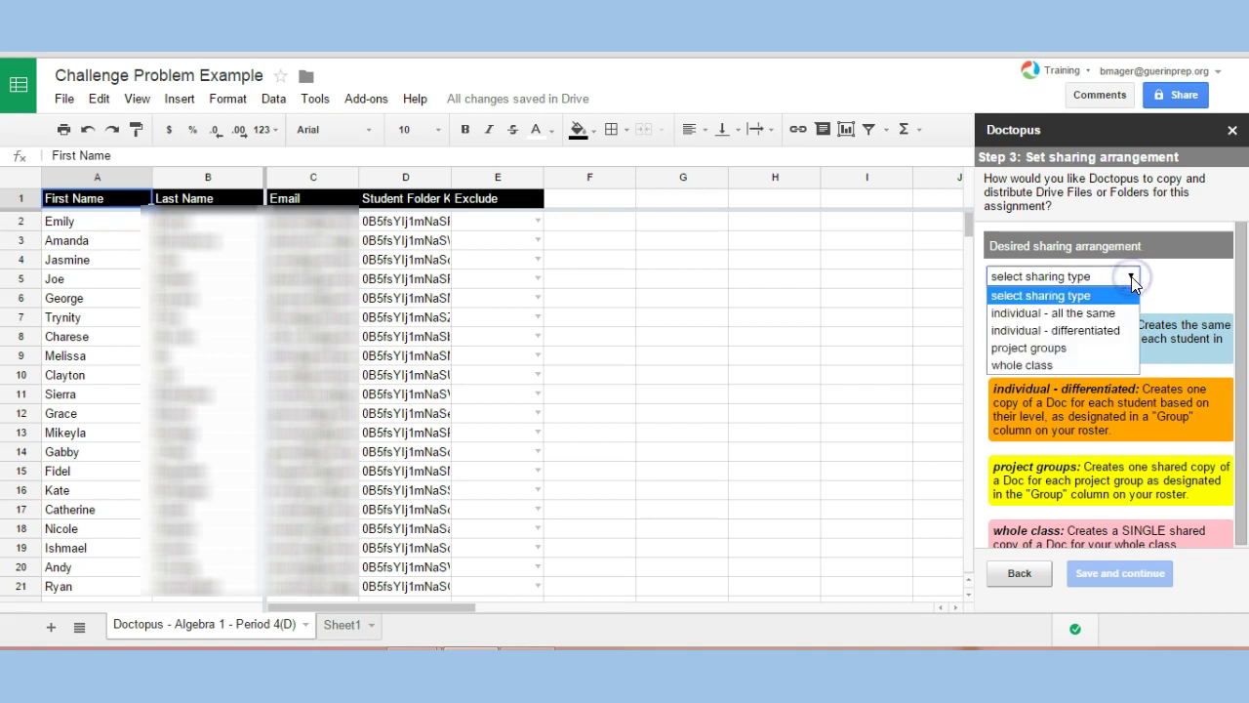
{"action": "left_click", "coordinate": [1061, 348]}
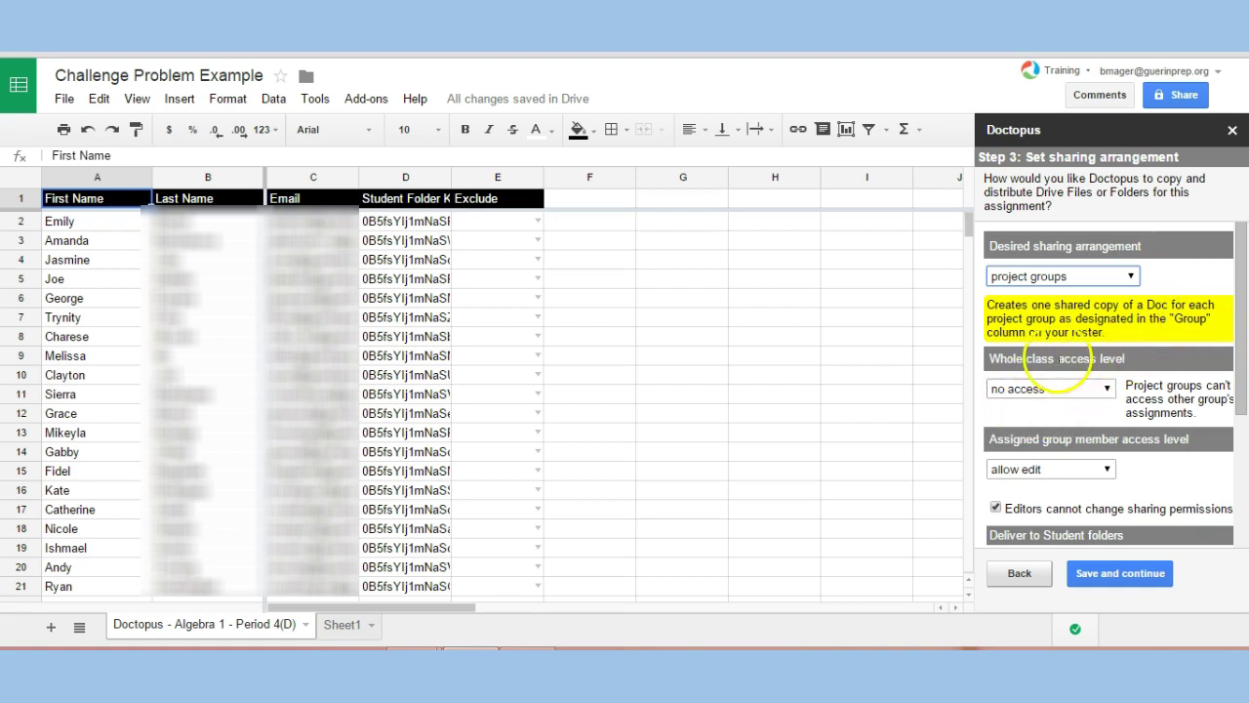
{"action": "left_click", "coordinate": [1110, 391]}
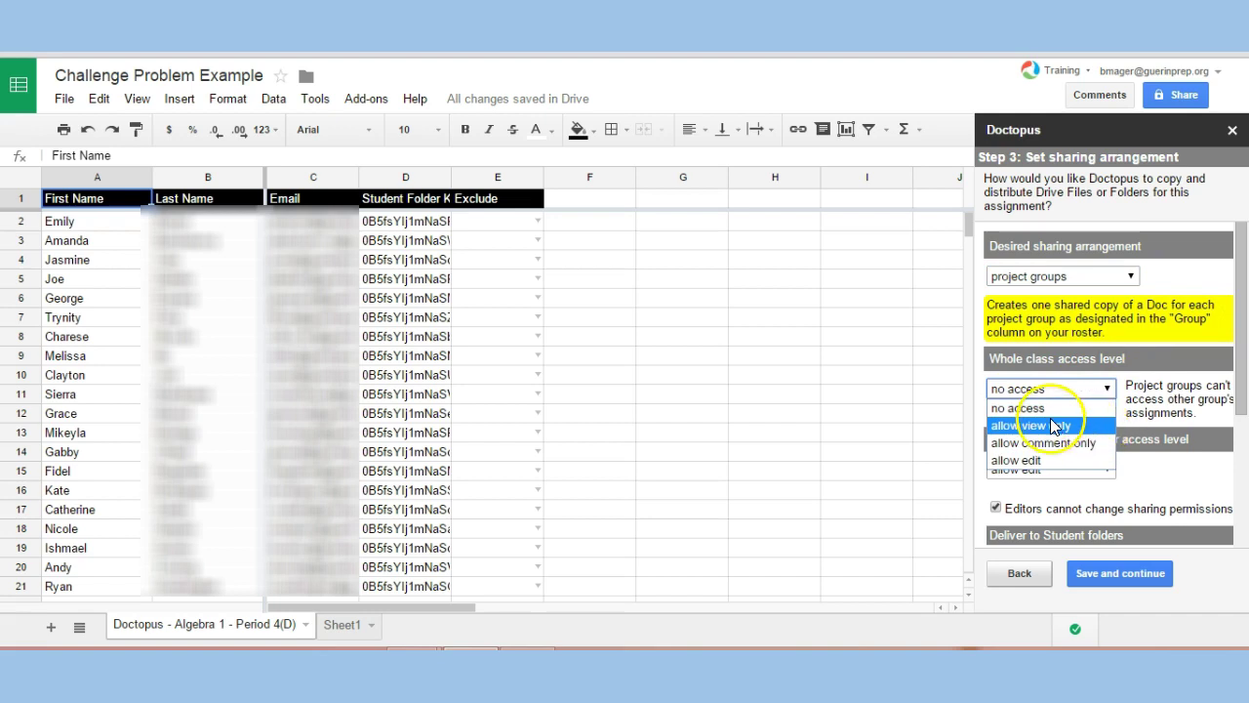
{"action": "left_click", "coordinate": [1178, 404]}
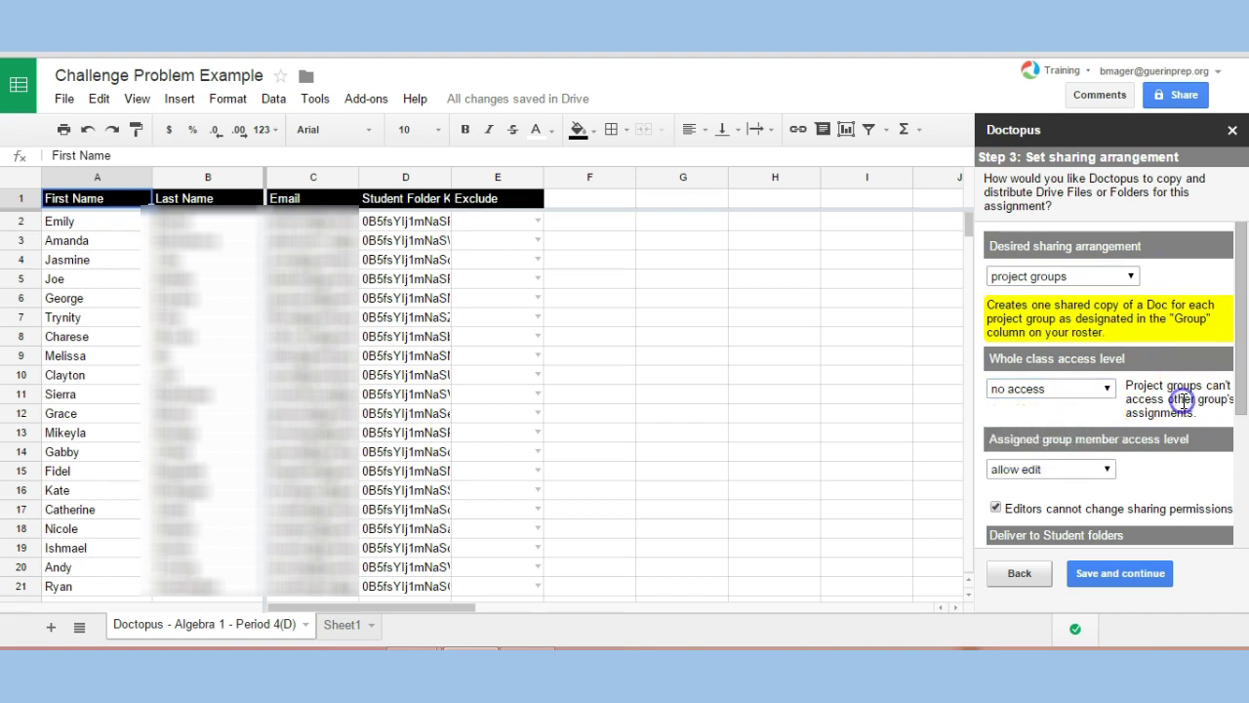
Keep the assigned group member access level at allow edit and save the sharing arrangement.
{"action": "left_click_drag", "start_coordinate": [1240, 298], "coordinate": [1238, 333]}
{"action": "left_click", "coordinate": [1093, 303]}
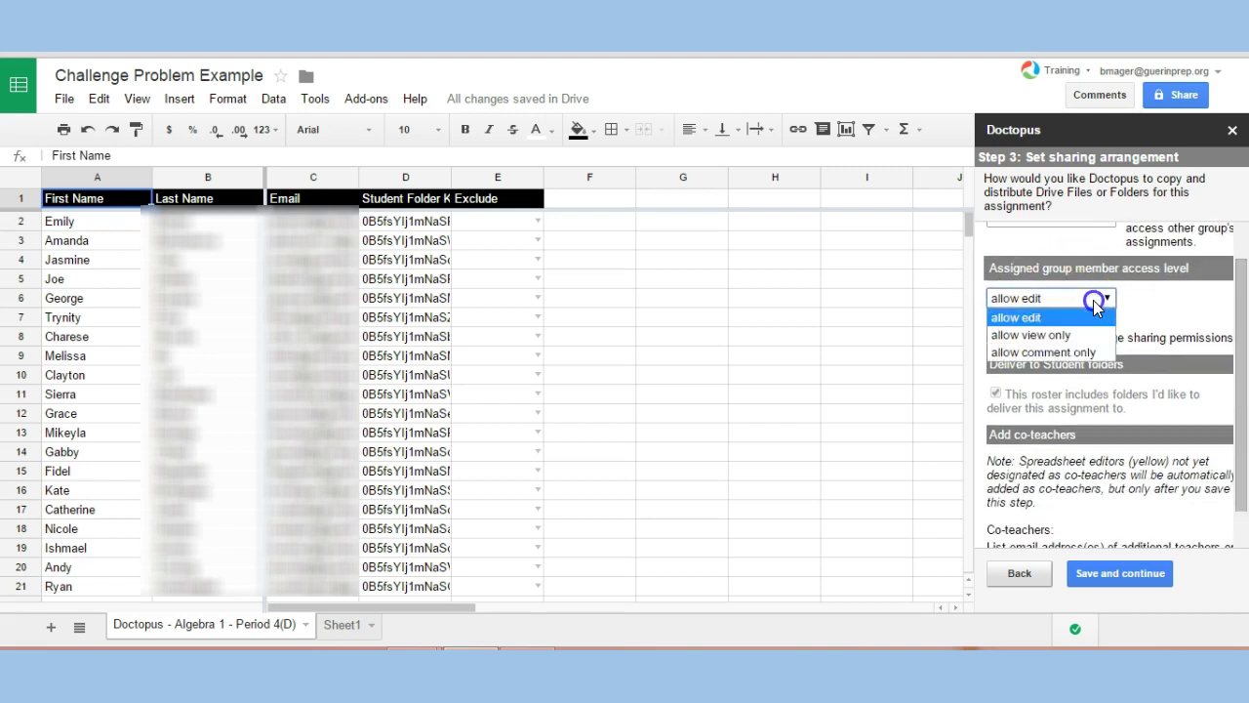
{"action": "left_click", "coordinate": [1118, 310]}
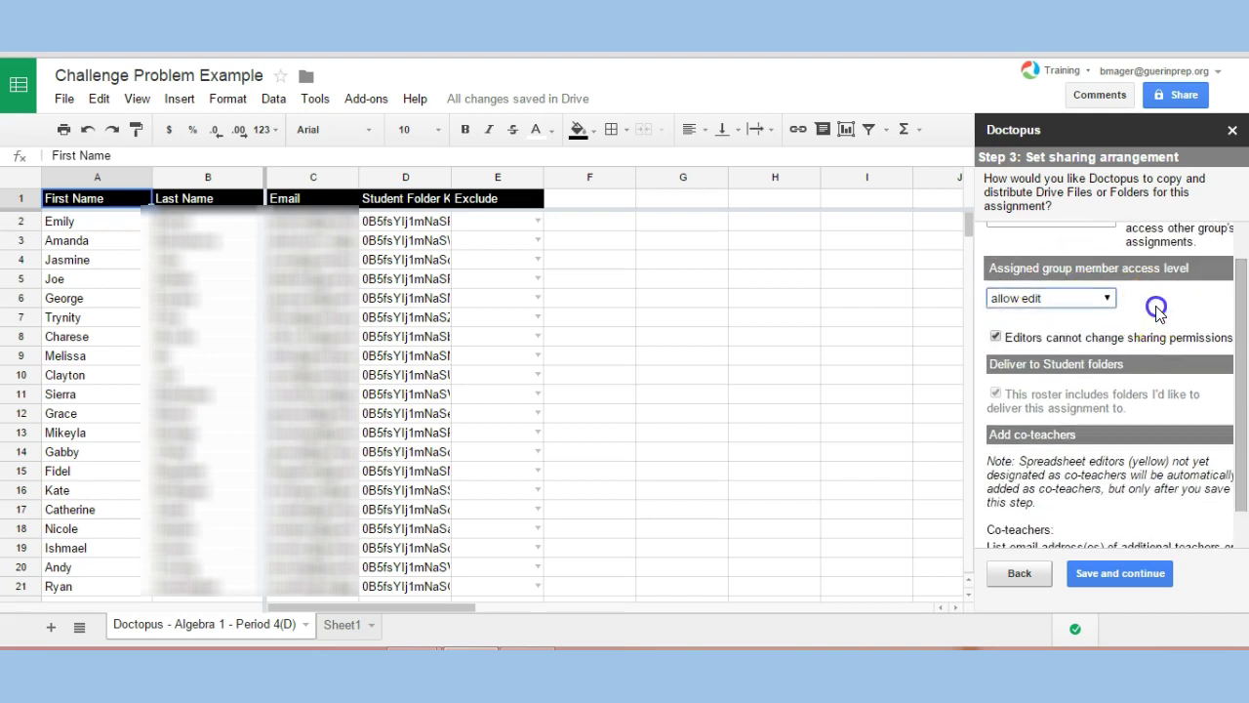
{"action": "left_click_drag", "start_coordinate": [1238, 357], "coordinate": [1244, 437]}
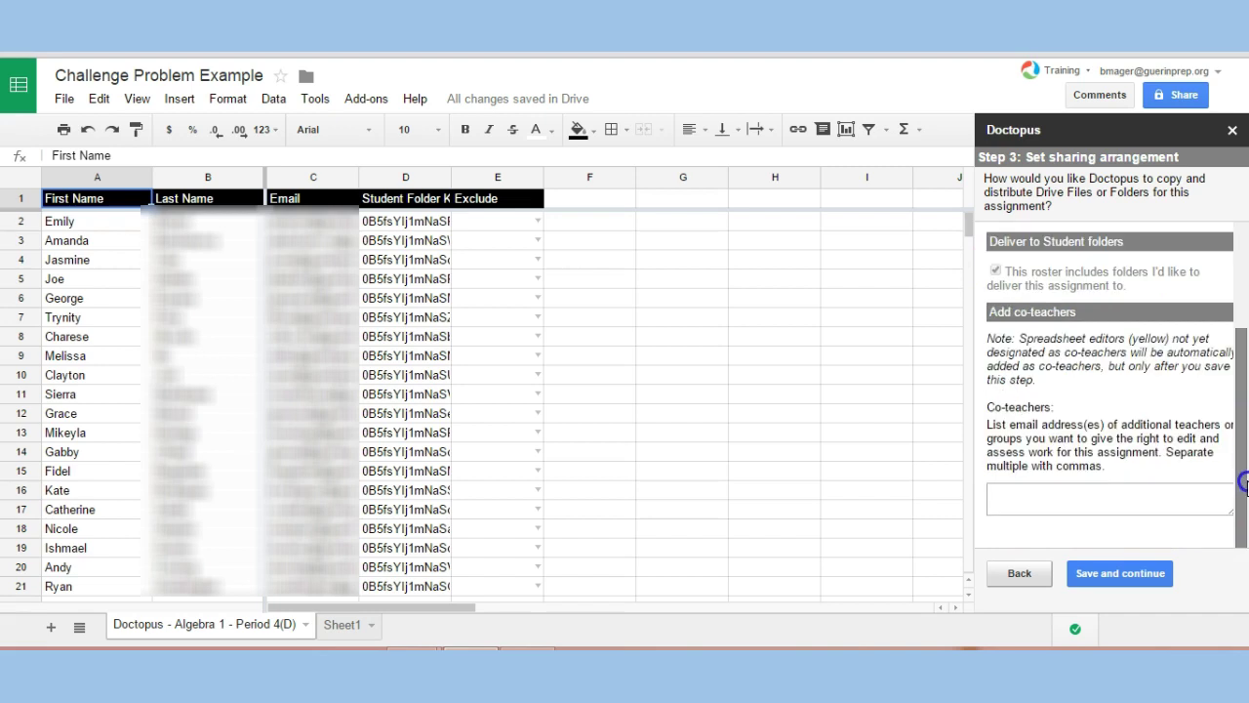
{"action": "left_click", "coordinate": [1099, 576]}
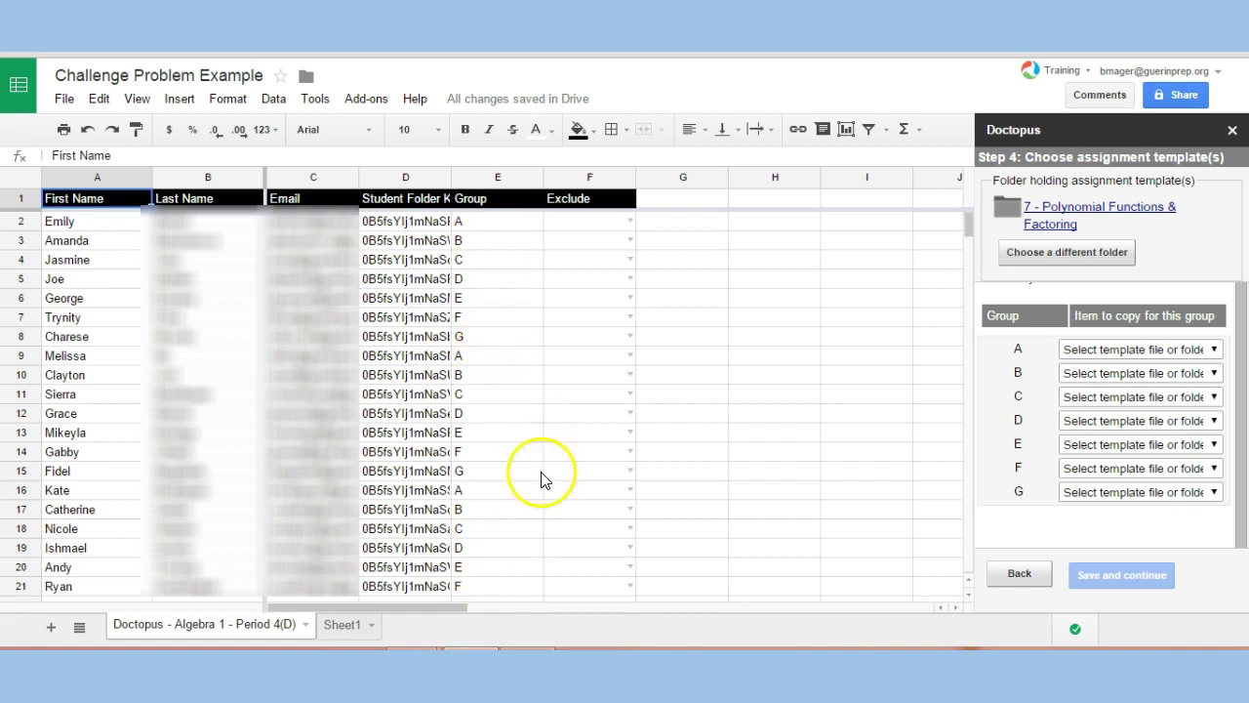
Switch to the CP: Negative Exponents - Period 4 spreadsheet and copy all student group letters from the Group column, E2 to E21.
{"action": "mouse_move", "coordinate": [410, 198]}
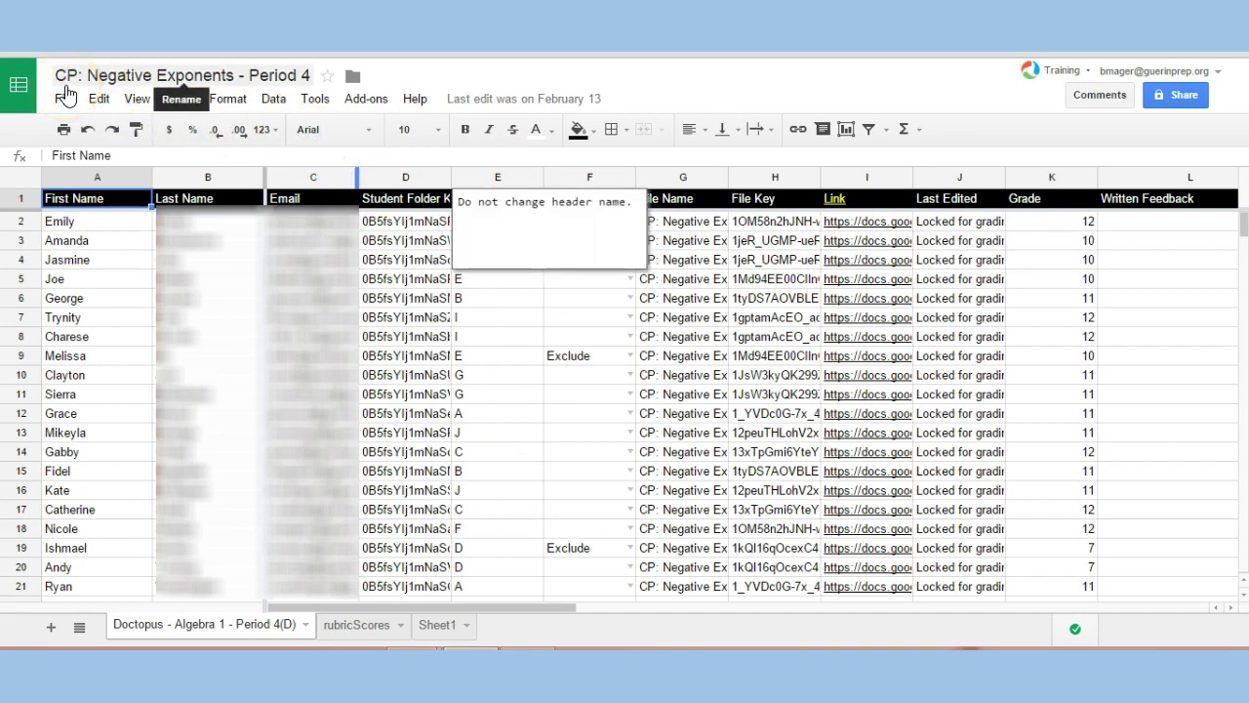
{"action": "left_click", "coordinate": [521, 351]}
{"action": "left_click", "coordinate": [500, 224]}
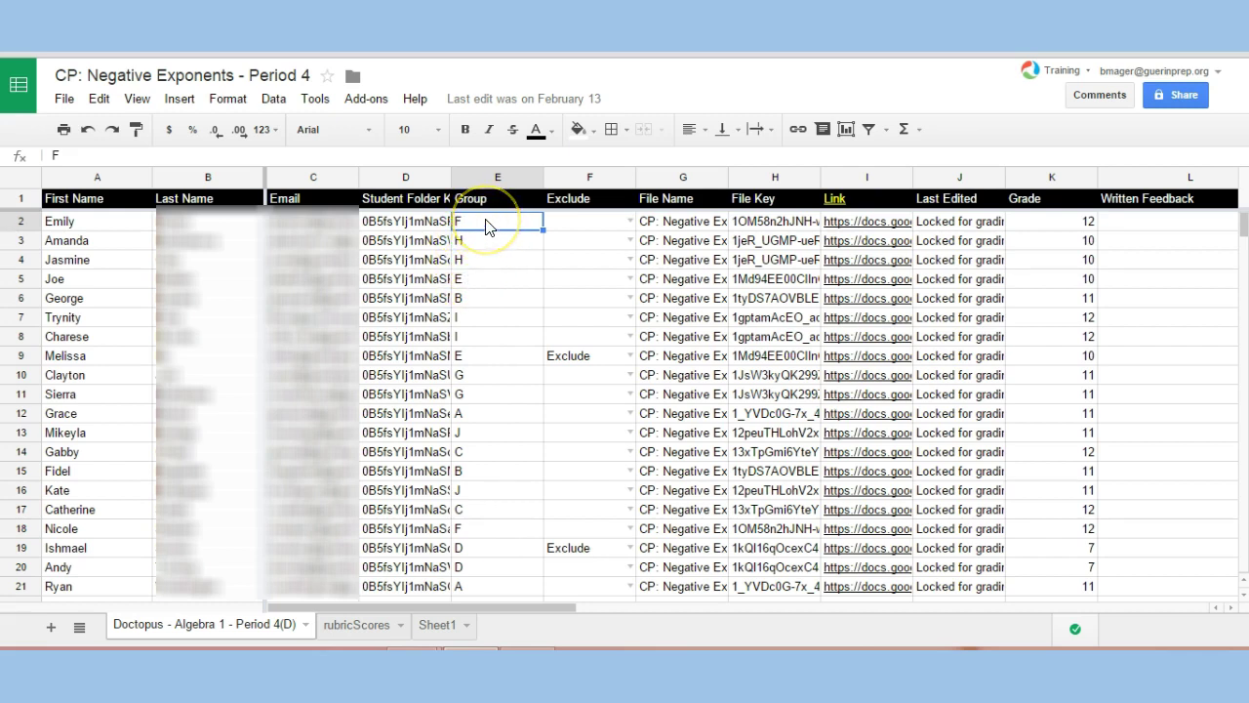
{"action": "key", "text": "shift+Down"}
{"action": "key", "text": "shift+Down"}
{"action": "key", "text": "shift+Down"}
{"action": "key", "text": "shift+Down"}
{"action": "key", "text": "shift+Down"}
{"action": "key", "text": "shift+Down"}
{"action": "key", "text": "shift+Down"}
{"action": "key", "text": "shift+Down"}
{"action": "key", "text": "shift+Down"}
{"action": "key", "text": "shift+Down"}
{"action": "key", "text": "shift+Down"}
{"action": "key", "text": "shift+Down"}
{"action": "key", "text": "shift+Down"}
{"action": "key", "text": "shift+Down"}
{"action": "key", "text": "shift+Down"}
{"action": "key", "text": "shift+Down"}
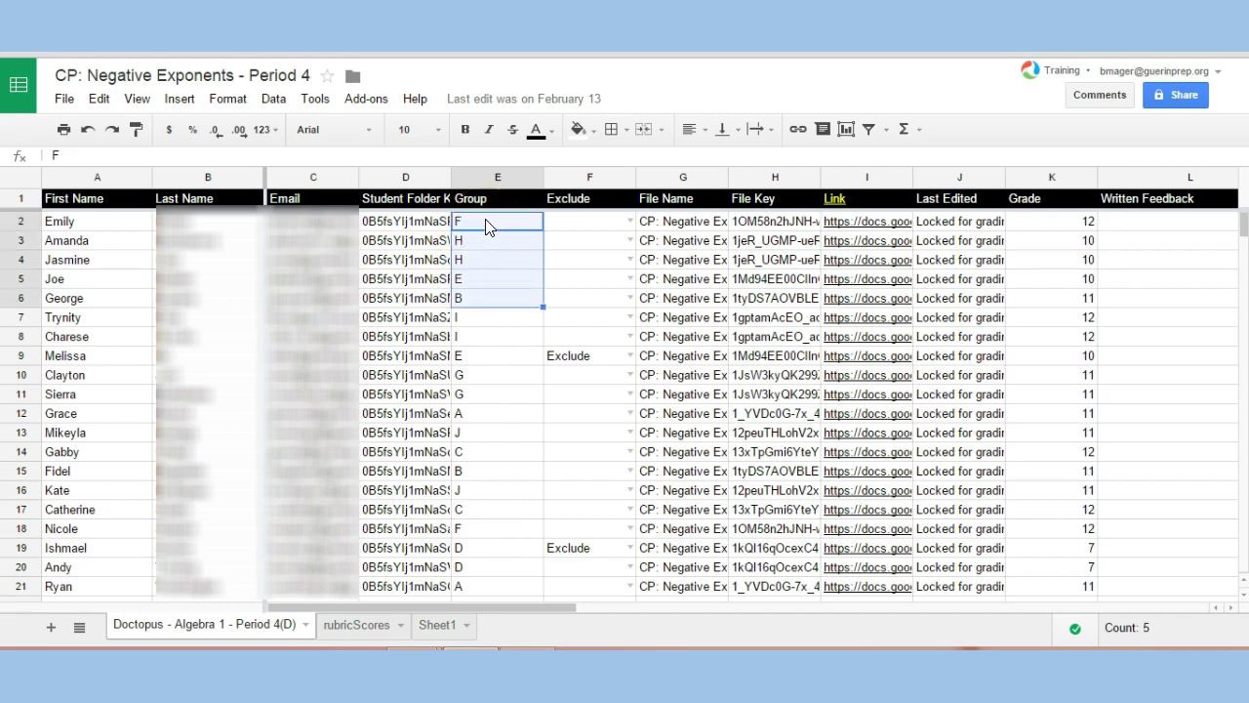
{"action": "key", "text": "shift+Down"}
{"action": "key", "text": "shift+Down"}
{"action": "key", "text": "shift+Down"}
{"action": "key", "text": "ctrl+c"}
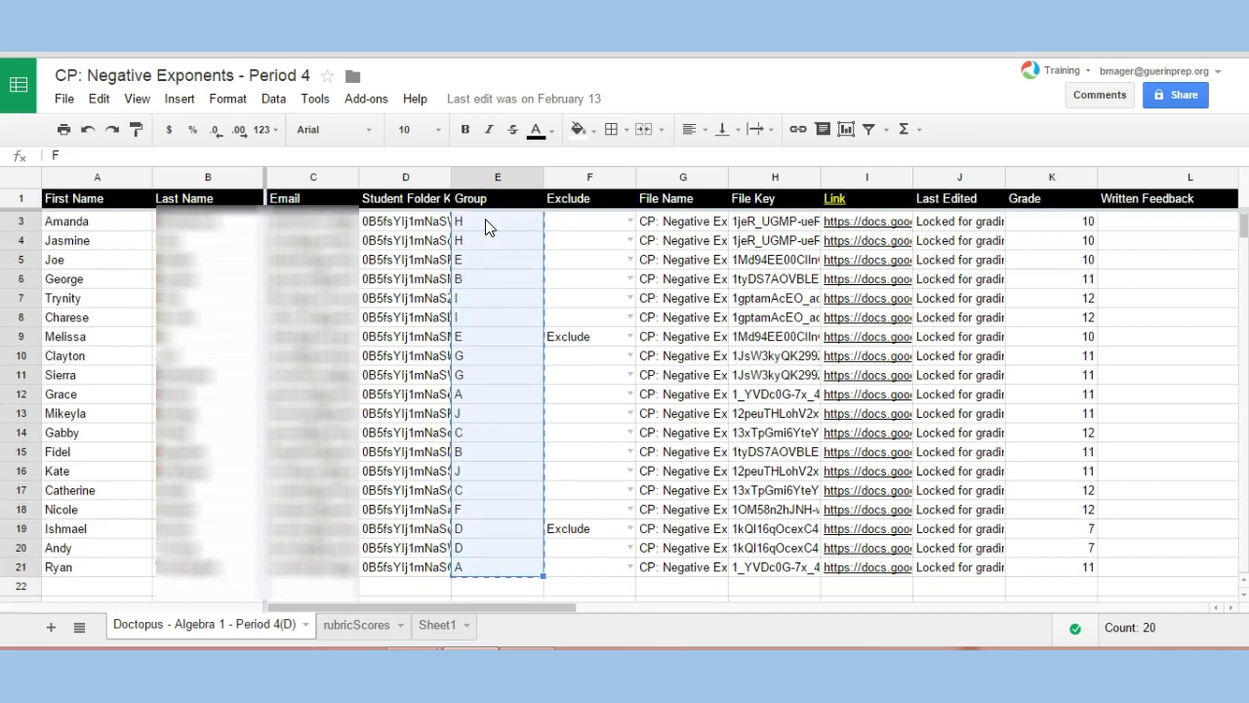
Paste the copied group letters into the Group column of the Challenge Problem Example spreadsheet, starting at E2.
{"action": "mouse_move", "coordinate": [493, 198]}
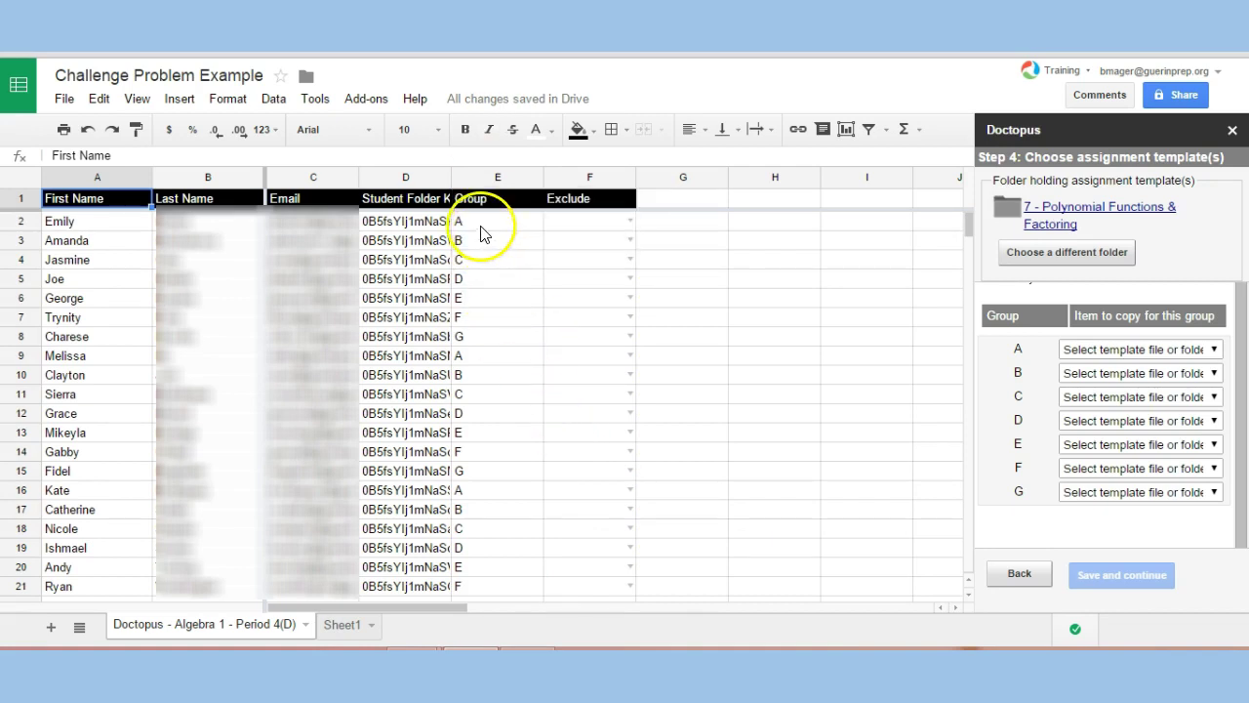
{"action": "left_click", "coordinate": [481, 226]}
{"action": "key", "text": "ctrl+v"}
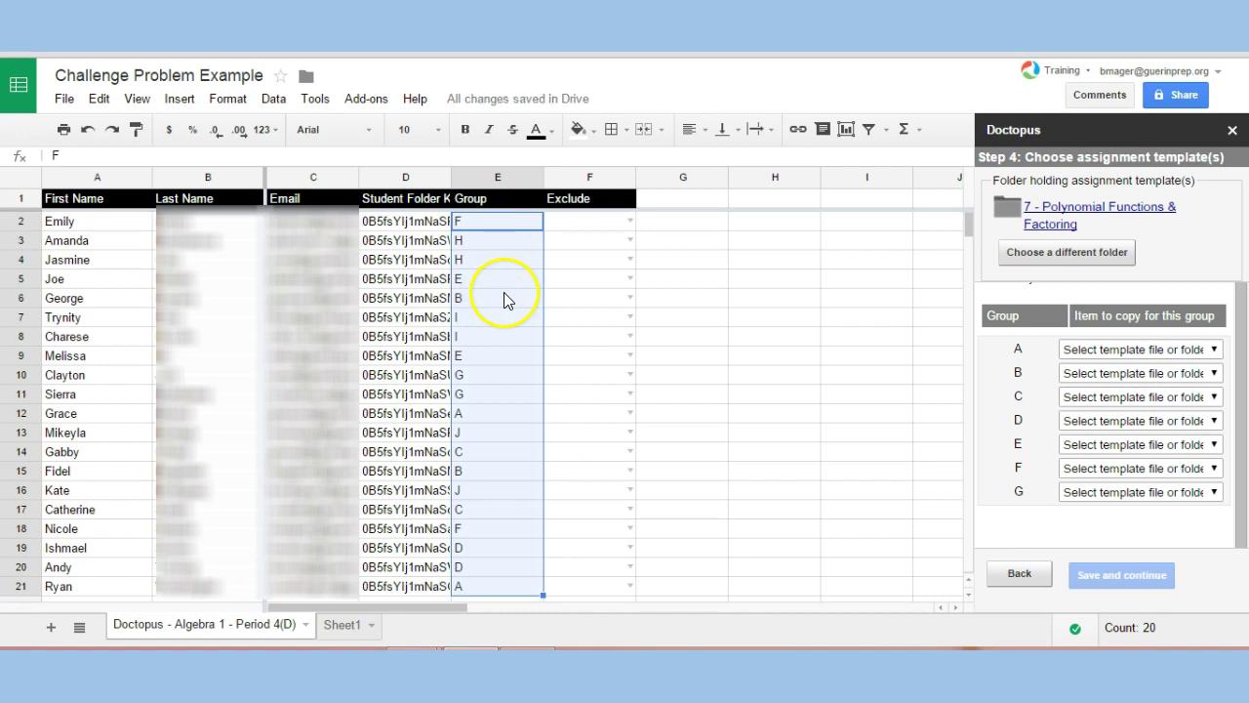
Go back to the sharing arrangement step and save it again to reload the groups from the roster.
{"action": "left_click", "coordinate": [1017, 362]}
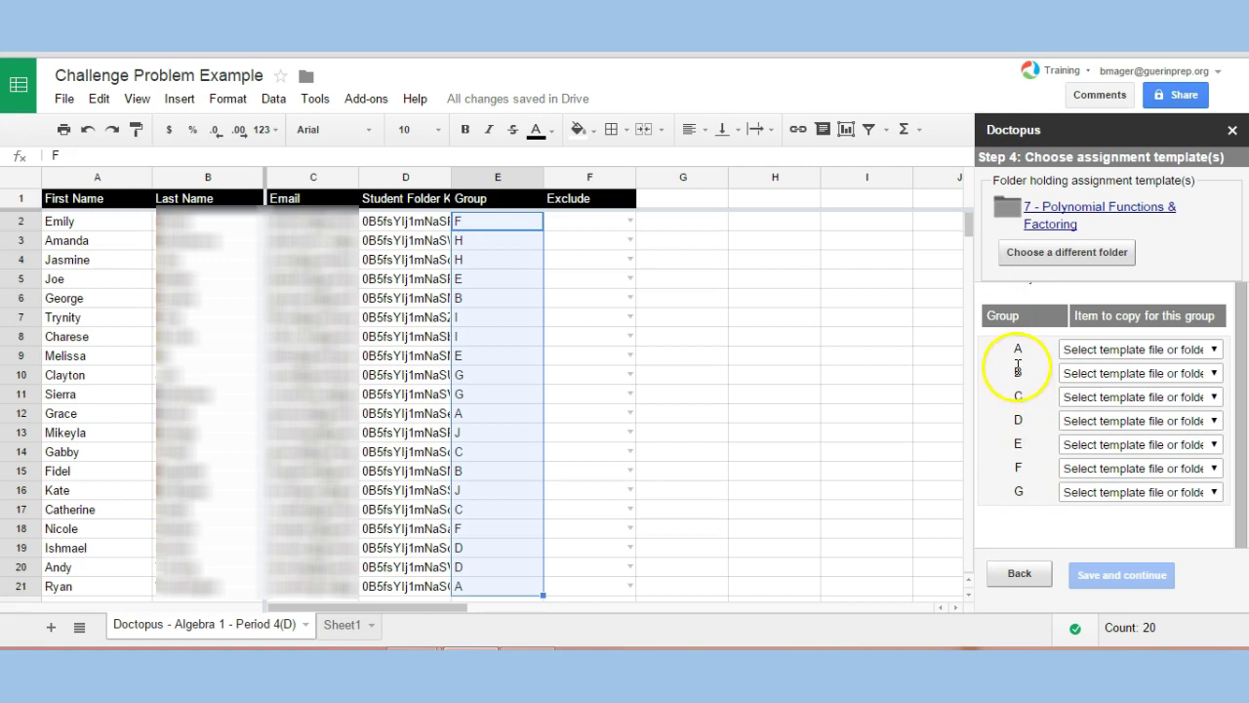
{"action": "left_click", "coordinate": [465, 488]}
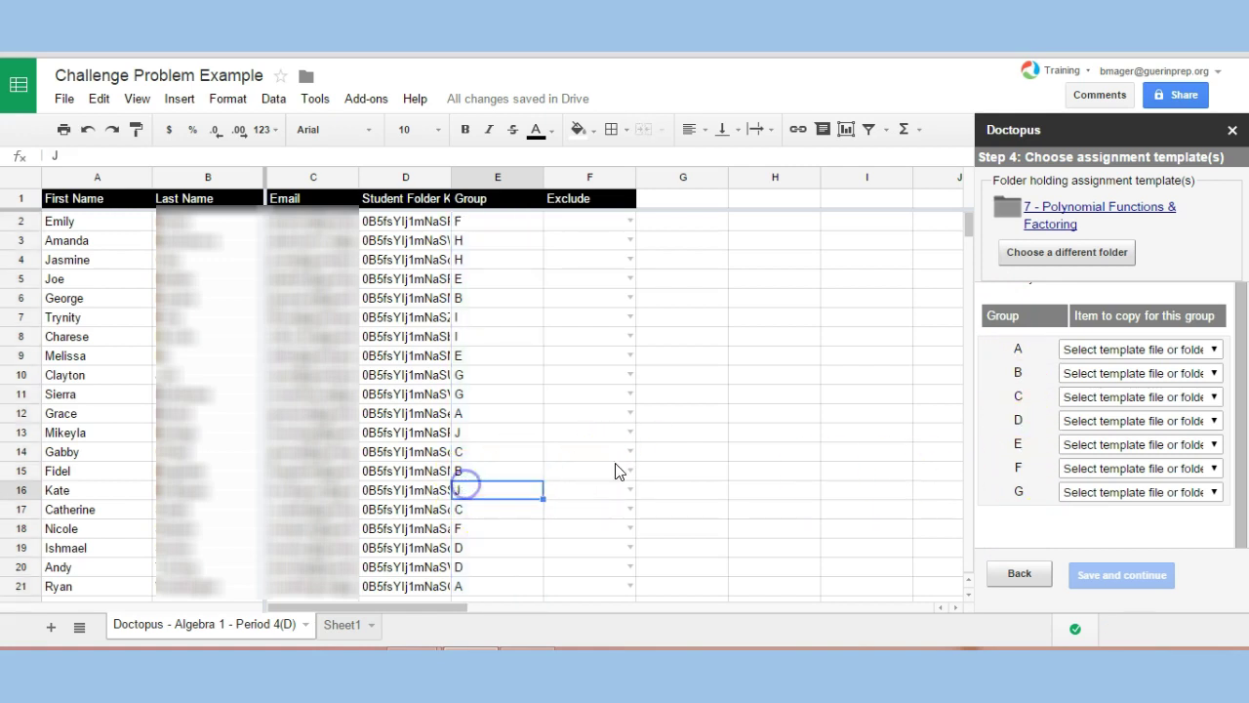
{"action": "left_click", "coordinate": [1017, 576]}
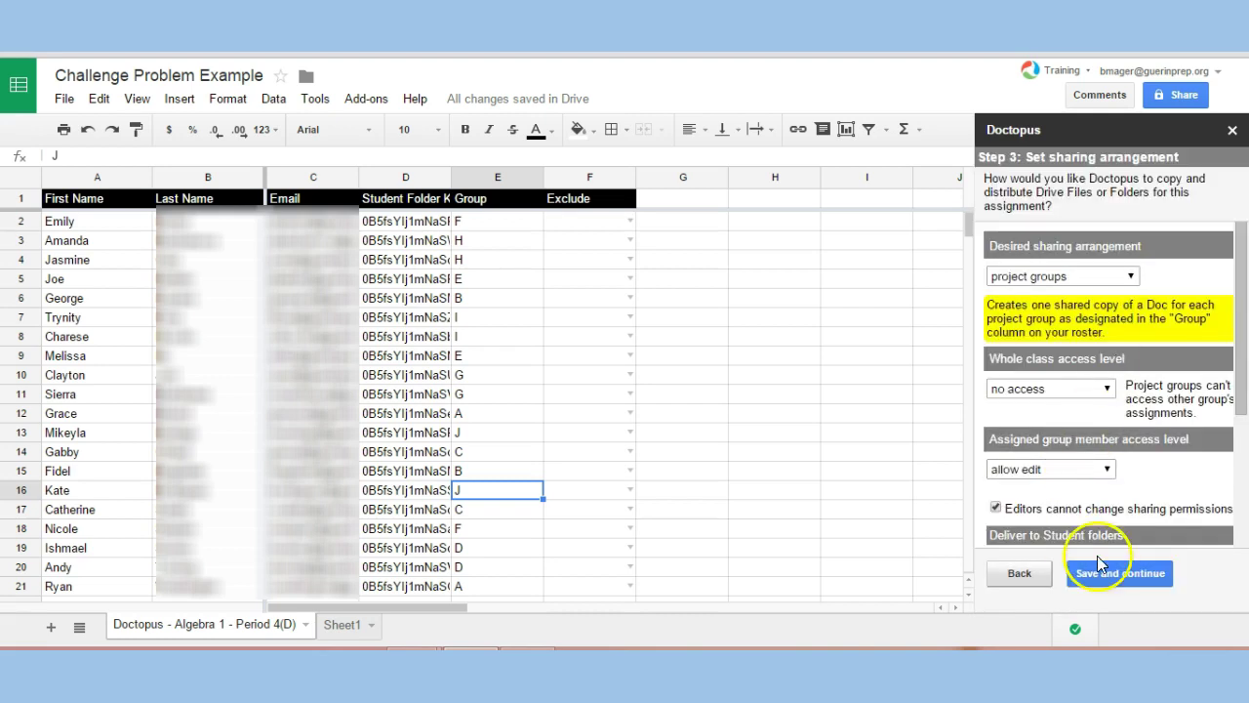
{"action": "left_click", "coordinate": [1100, 575]}
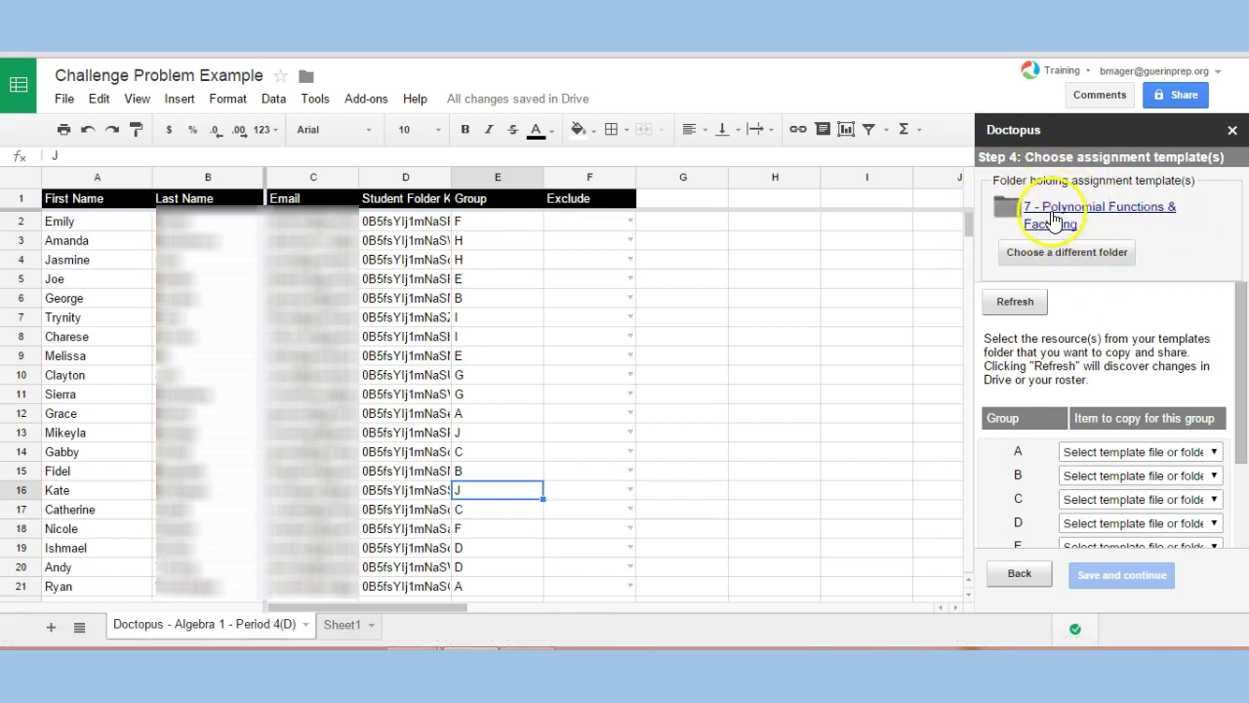
Assign the Algebra tiles document to group A and the Factoring vs Graphing Exploration document to group B.
{"action": "left_click_drag", "start_coordinate": [1242, 326], "coordinate": [1244, 405]}
{"action": "left_click", "coordinate": [1174, 328]}
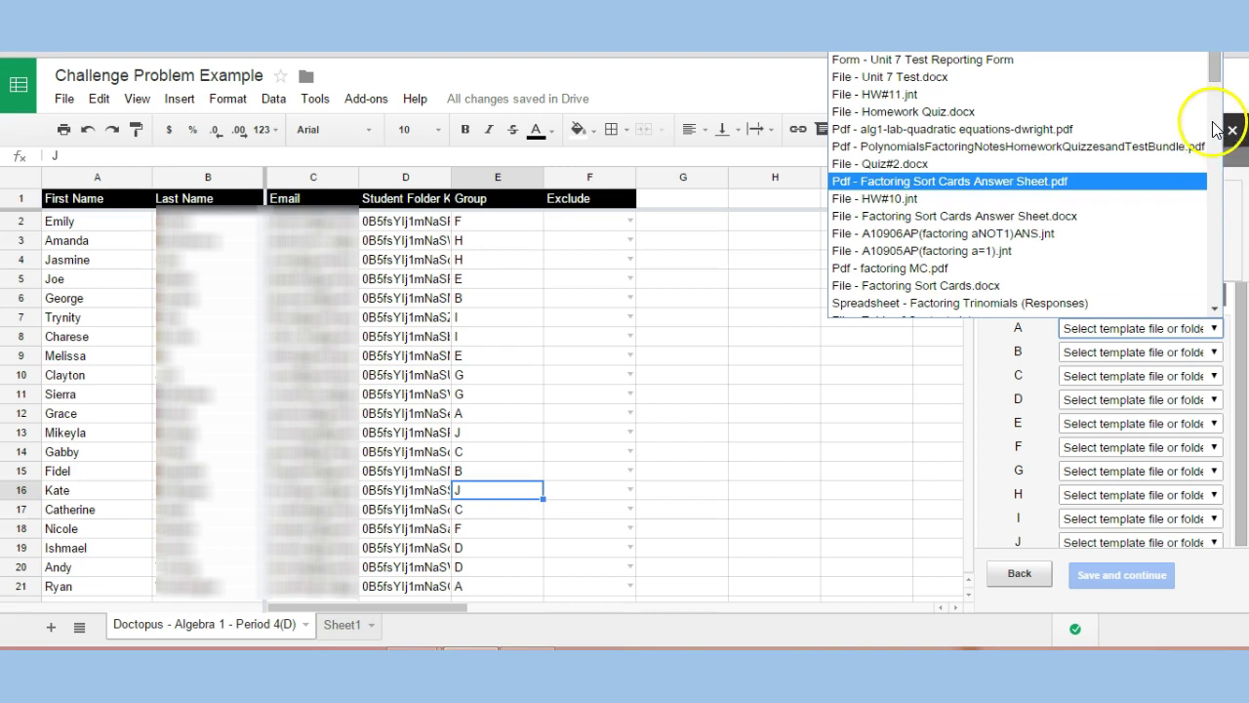
{"action": "left_click_drag", "start_coordinate": [1216, 67], "coordinate": [1218, 188]}
{"action": "left_click", "coordinate": [956, 105]}
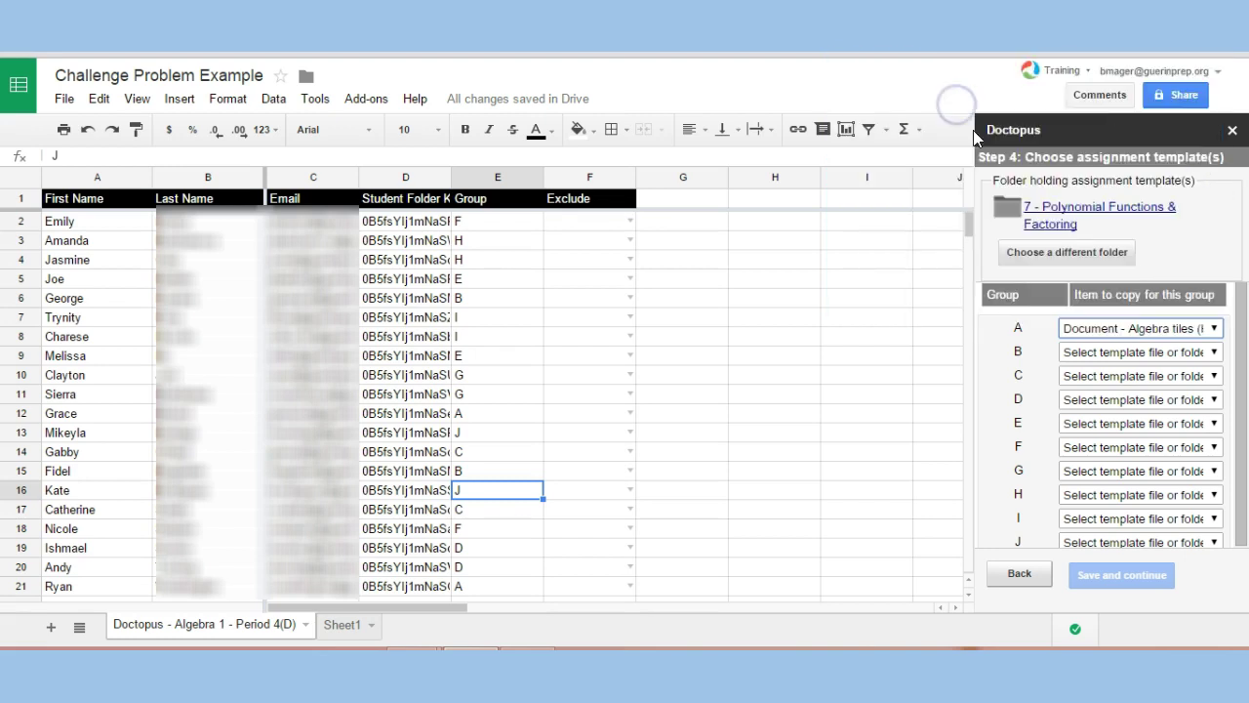
{"action": "left_click", "coordinate": [1123, 355]}
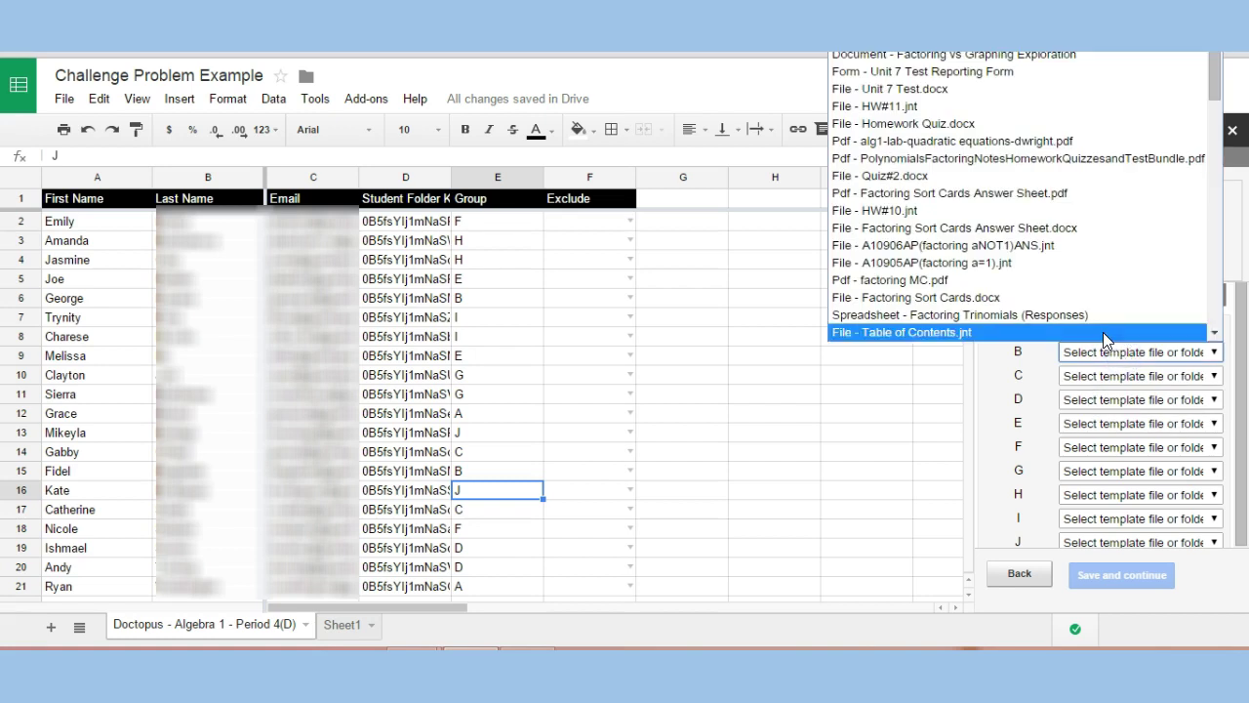
{"action": "left_click", "coordinate": [1032, 55]}
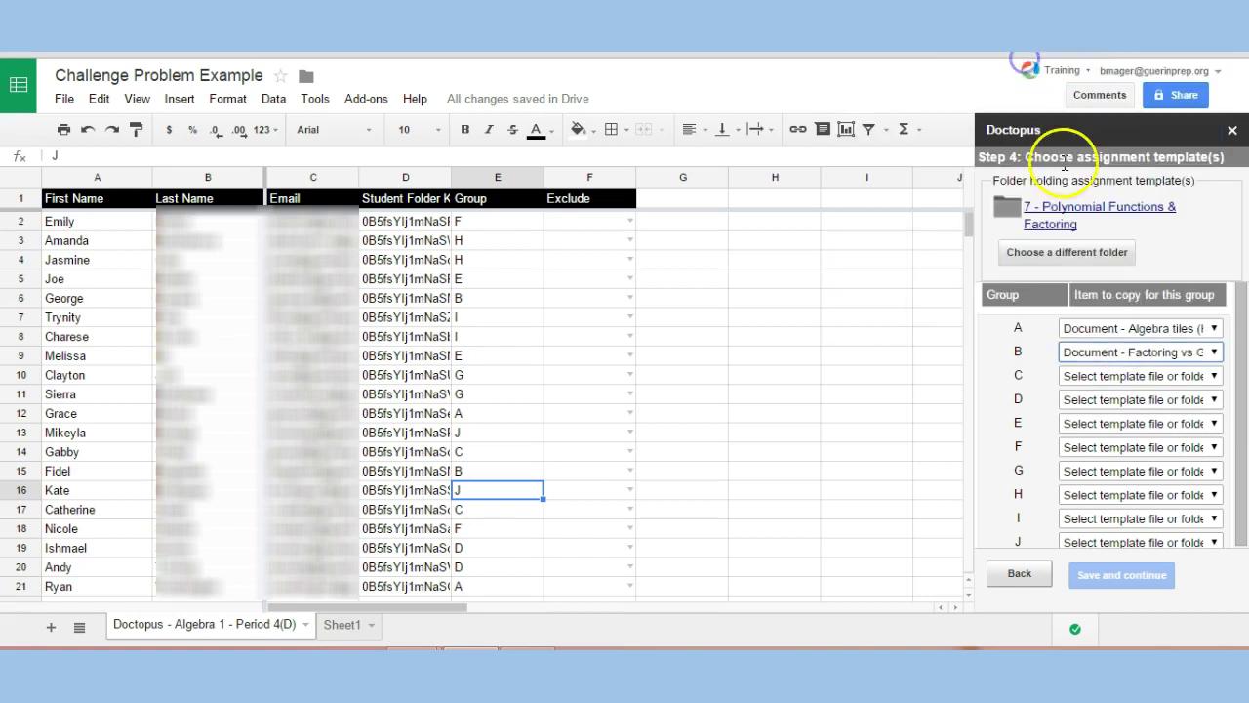
Assign the Algebra tiles document to groups C through J and save the assignment templates.
{"action": "left_click", "coordinate": [1088, 383]}
{"action": "key", "text": "Down"}
{"action": "key", "text": "Down"}
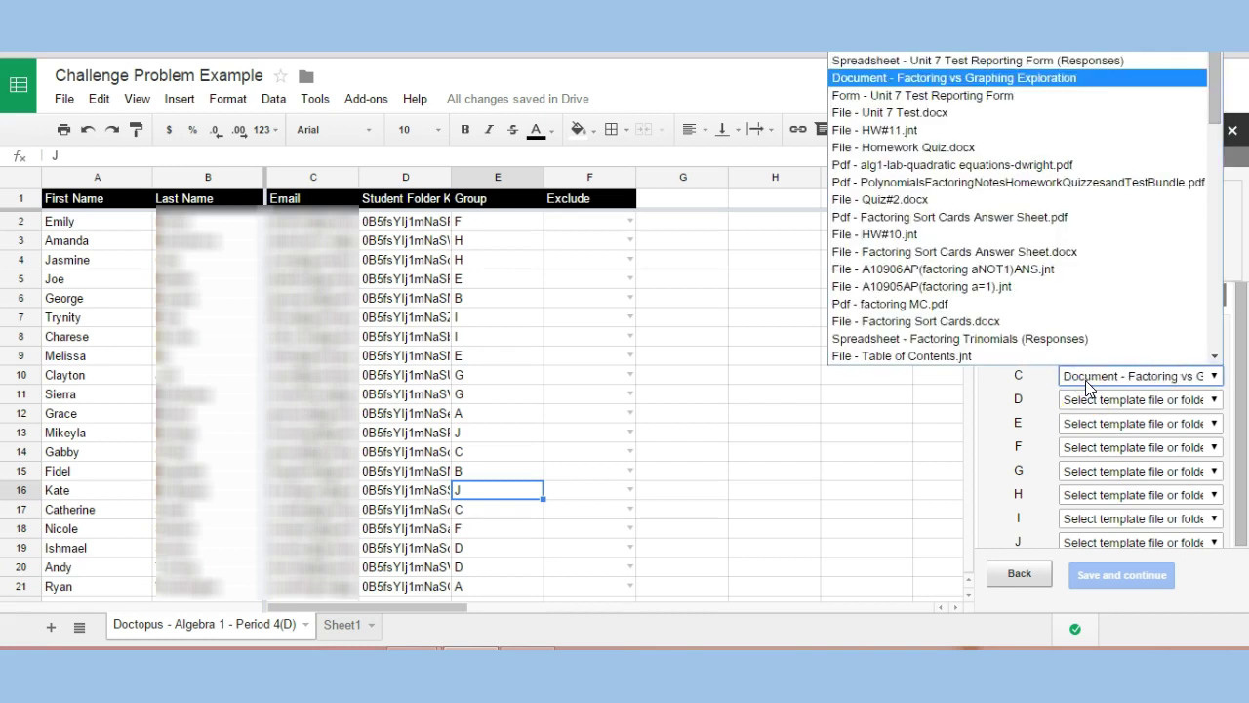
{"action": "key", "text": "d"}
{"action": "key", "text": "Return"}
{"action": "key", "text": "Tab"}
{"action": "key", "text": "d"}
{"action": "key", "text": "Tab"}
{"action": "key", "text": "d"}
{"action": "key", "text": "Tab"}
{"action": "key", "text": "d"}
{"action": "key", "text": "d"}
{"action": "key", "text": "Tab"}
{"action": "key", "text": "d"}
{"action": "key", "text": "Tab"}
{"action": "key", "text": "d"}
{"action": "key", "text": "Tab"}
{"action": "key", "text": "d"}
{"action": "key", "text": "Tab"}
{"action": "key", "text": "d"}
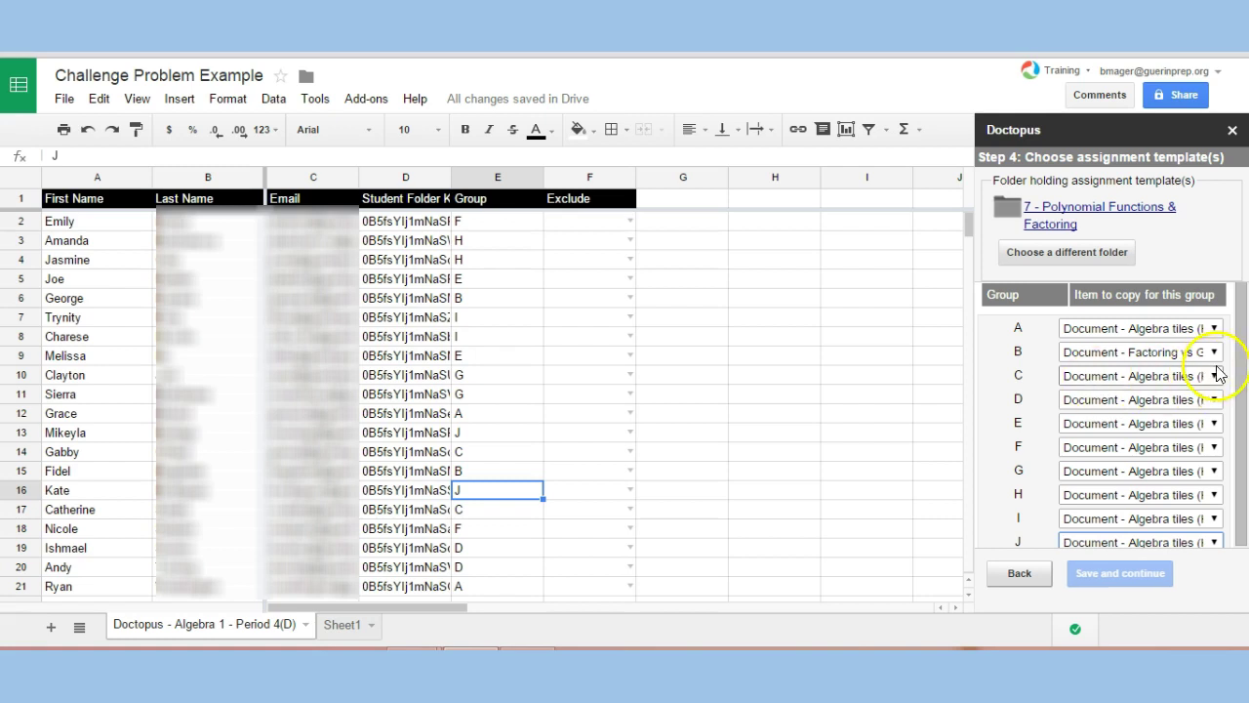
{"action": "left_click_drag", "start_coordinate": [1241, 379], "coordinate": [1244, 442]}
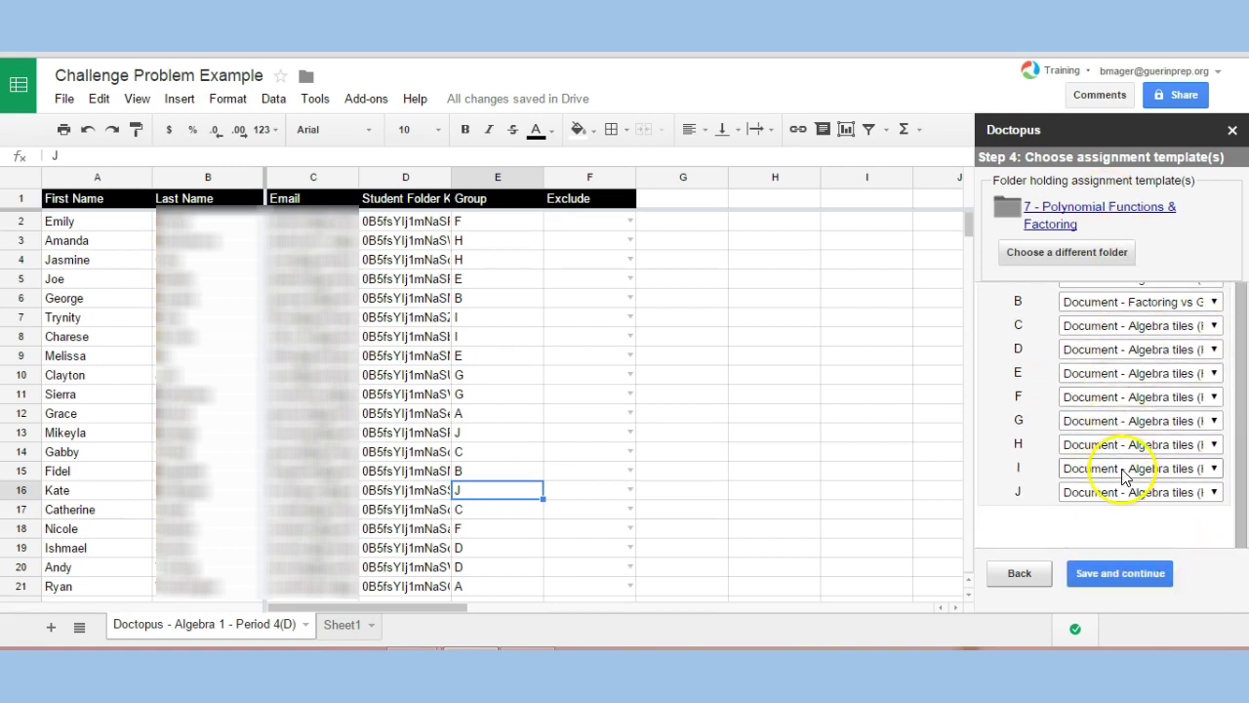
{"action": "left_click", "coordinate": [1108, 583]}
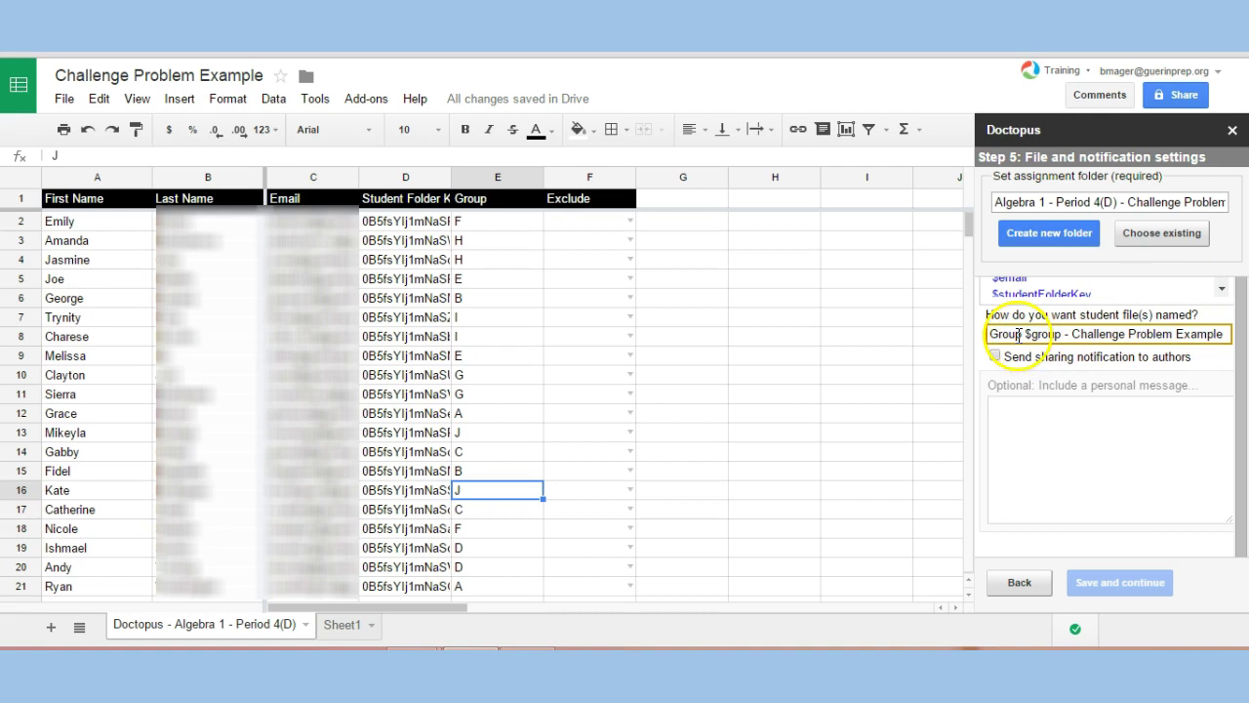
Create a new assignment folder under the suggested Algebra 1 - Period 4(D) name and save the file and notification settings.
{"action": "left_click_drag", "start_coordinate": [1235, 412], "coordinate": [1241, 332]}
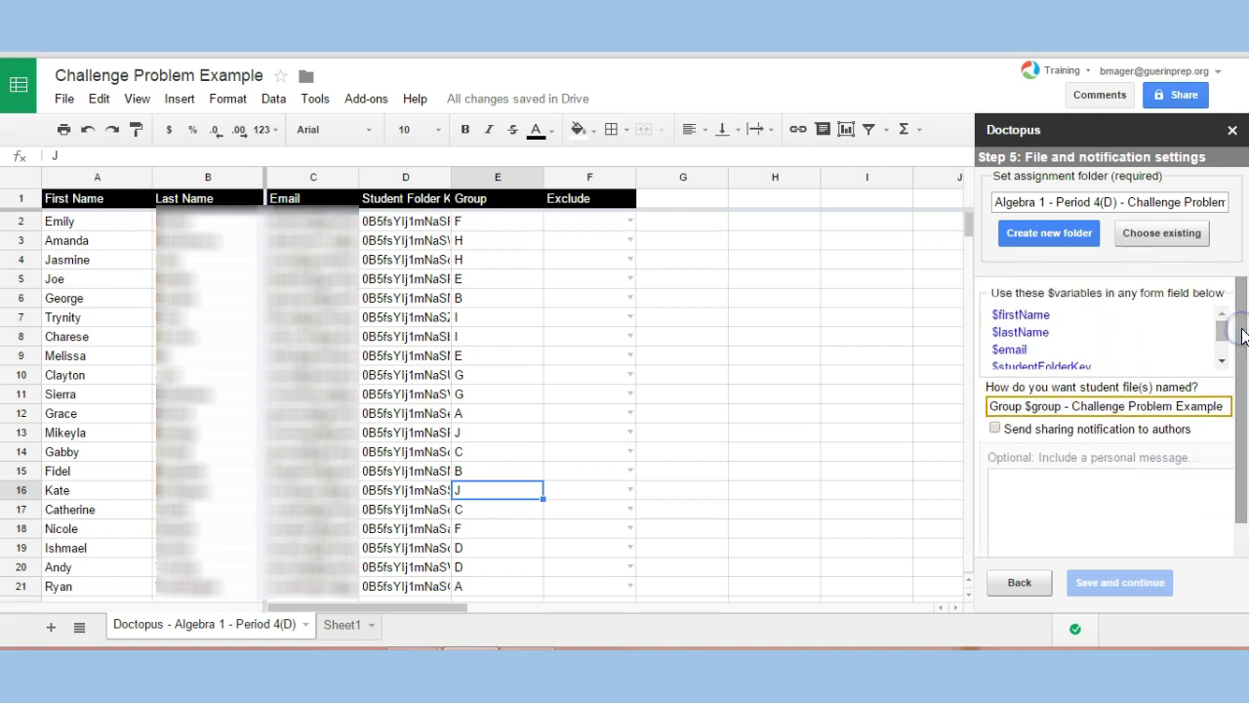
{"action": "left_click_drag", "start_coordinate": [1243, 323], "coordinate": [1243, 386]}
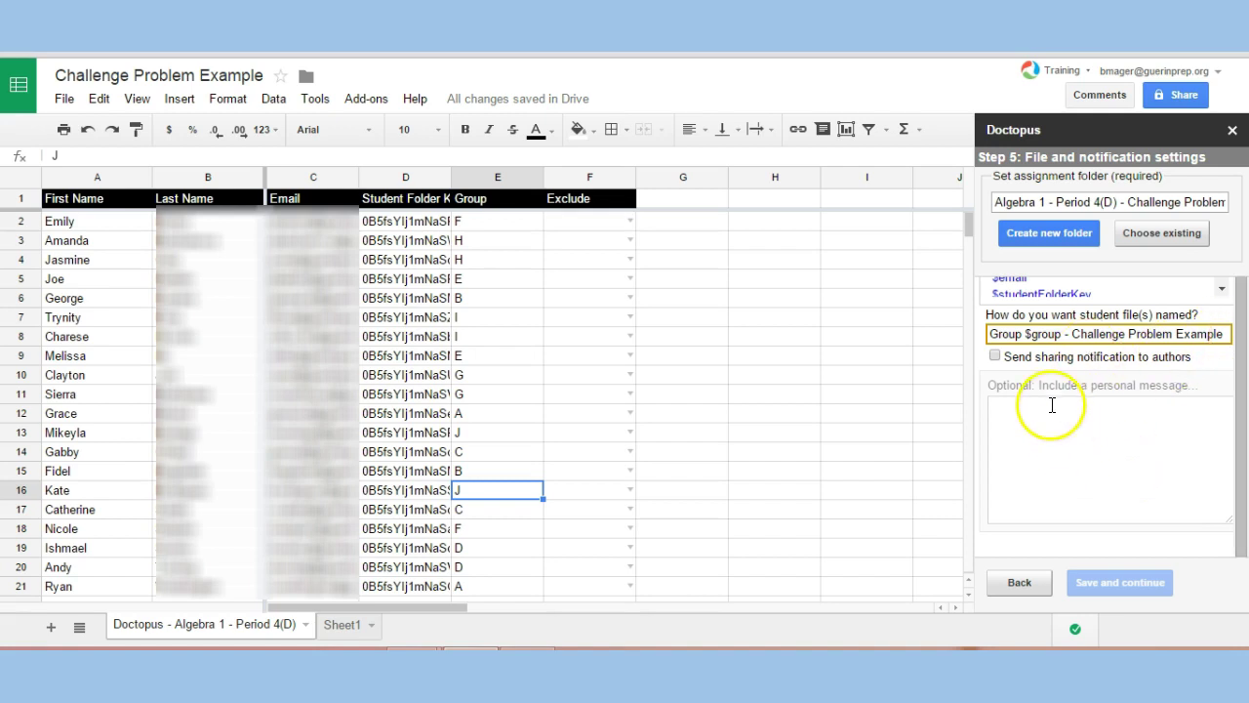
{"action": "left_click", "coordinate": [1046, 235]}
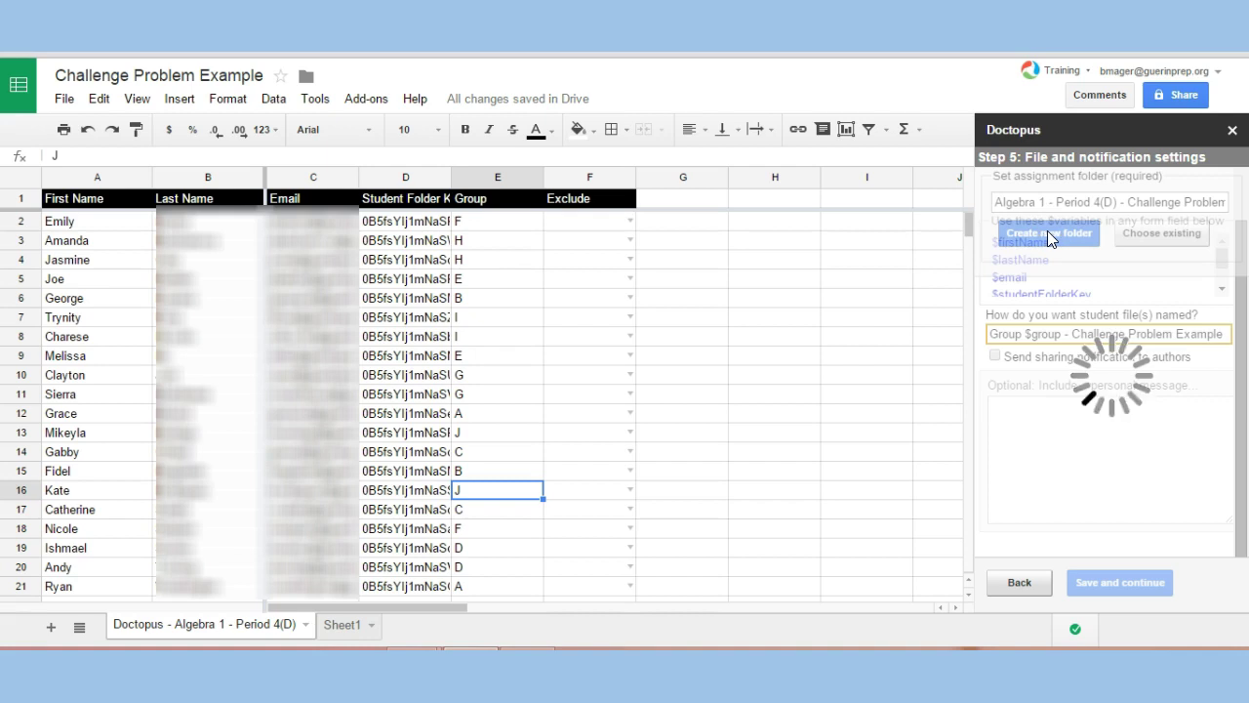
{"action": "left_click_drag", "start_coordinate": [1245, 389], "coordinate": [1231, 521]}
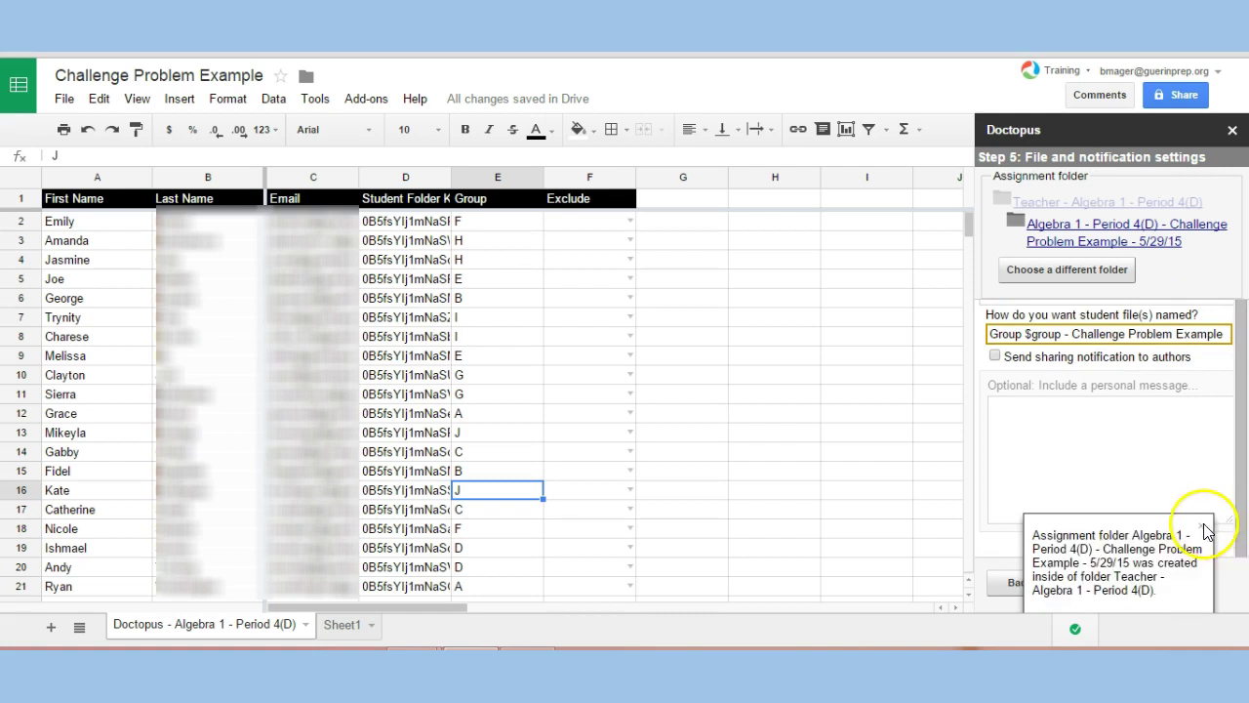
{"action": "left_click", "coordinate": [1203, 527]}
{"action": "left_click", "coordinate": [1119, 584]}
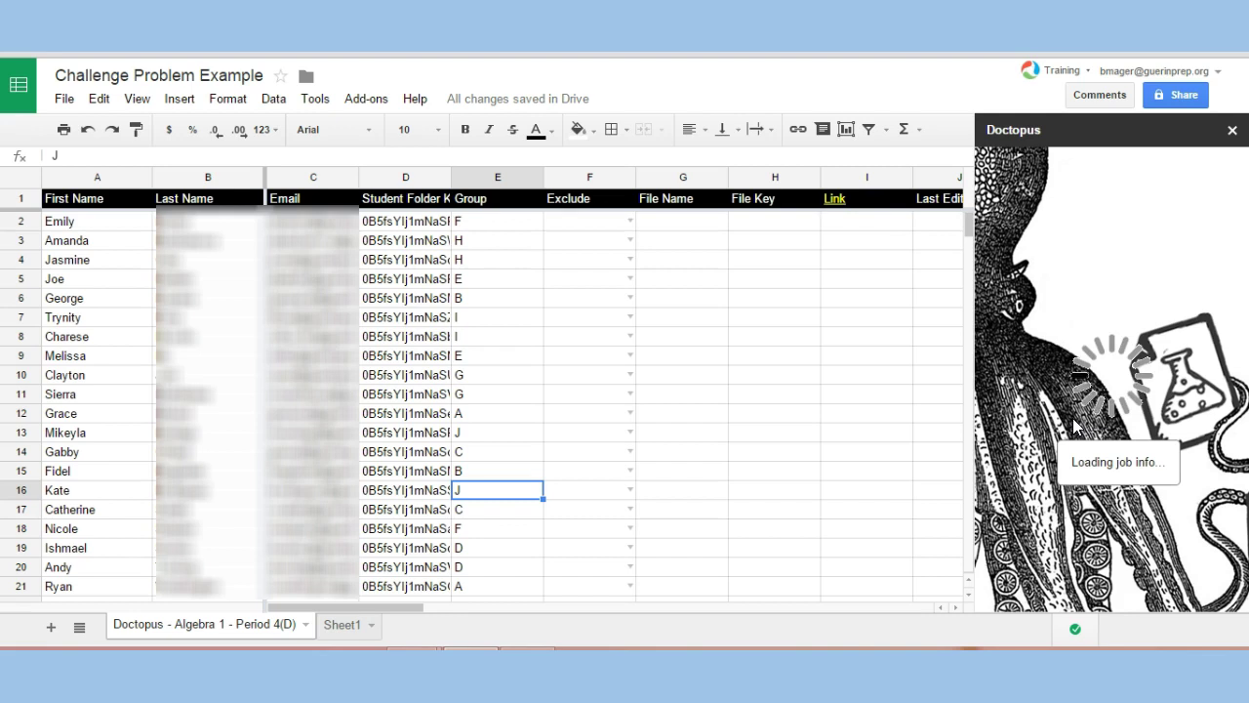
Review the copy-and-share settings and check the note on the roster's Group column header.
{"action": "left_click", "coordinate": [1172, 581]}
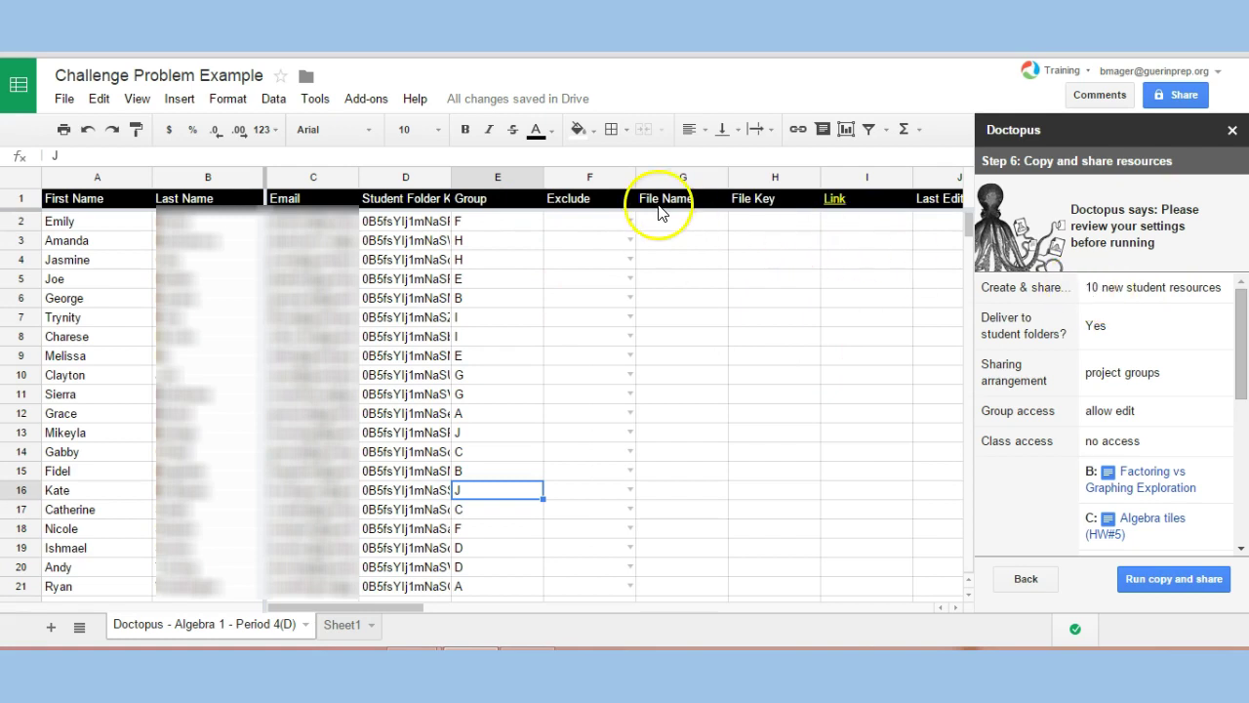
{"action": "mouse_move", "coordinate": [661, 205]}
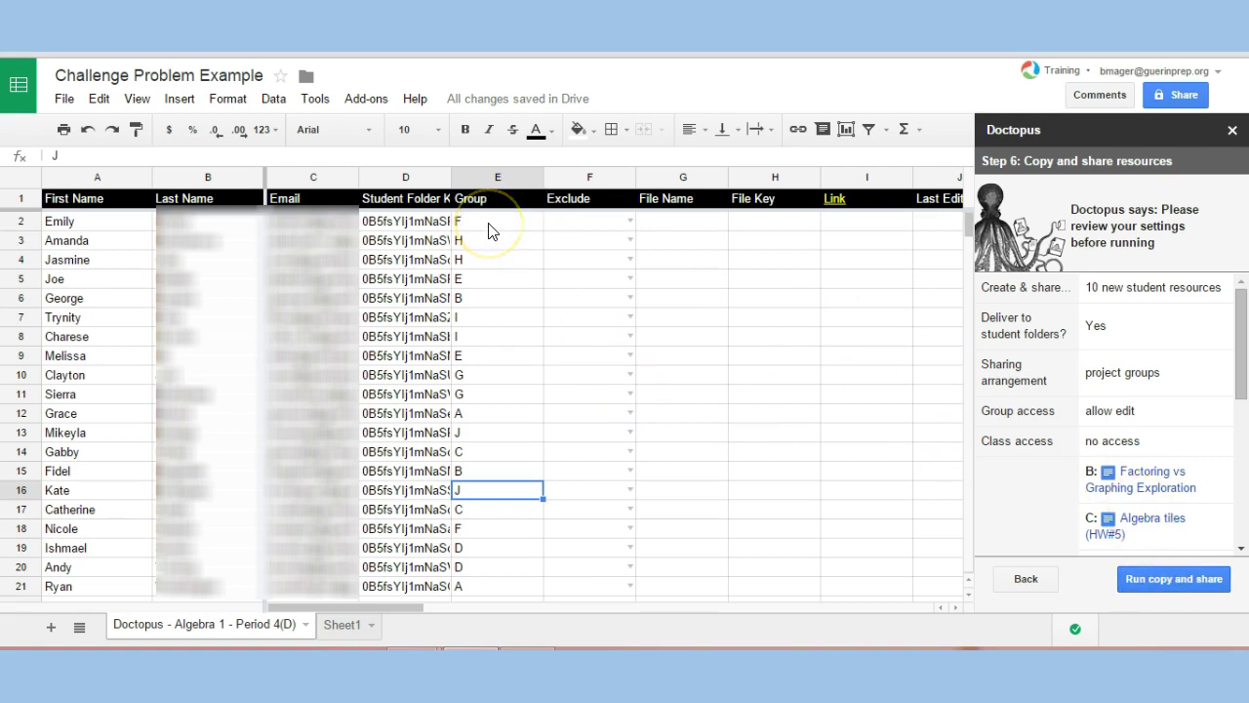
{"action": "mouse_move", "coordinate": [488, 200]}
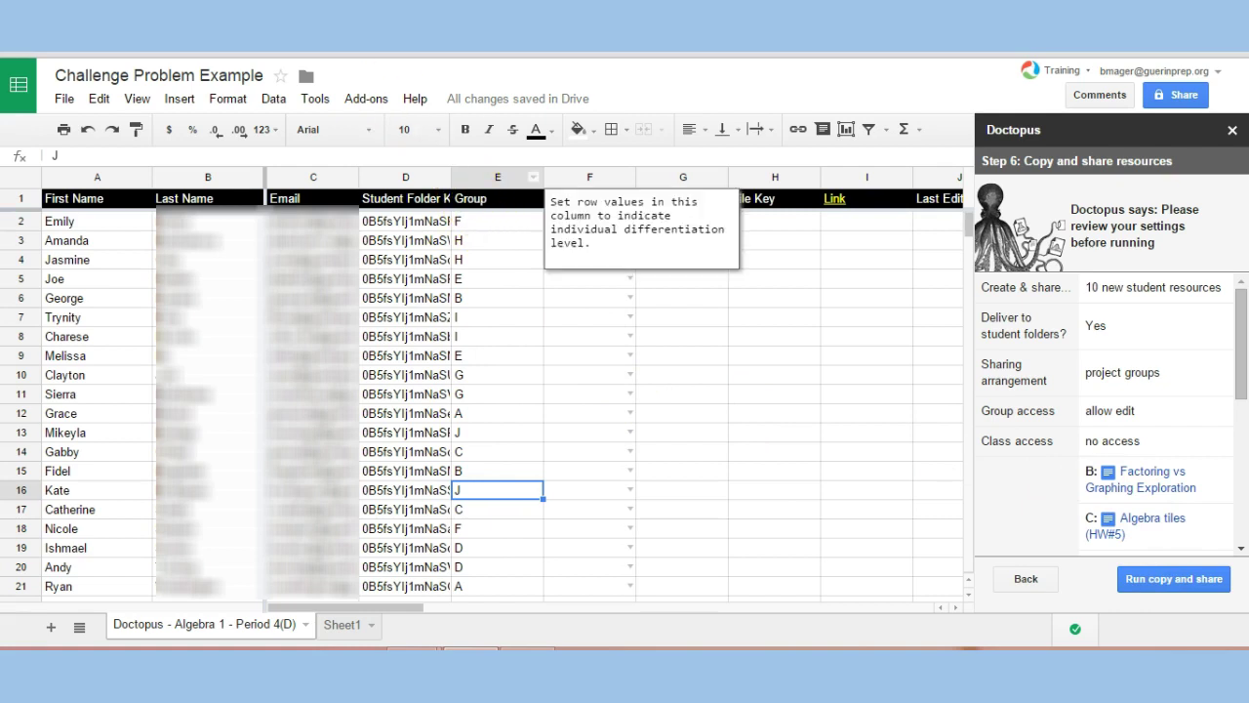